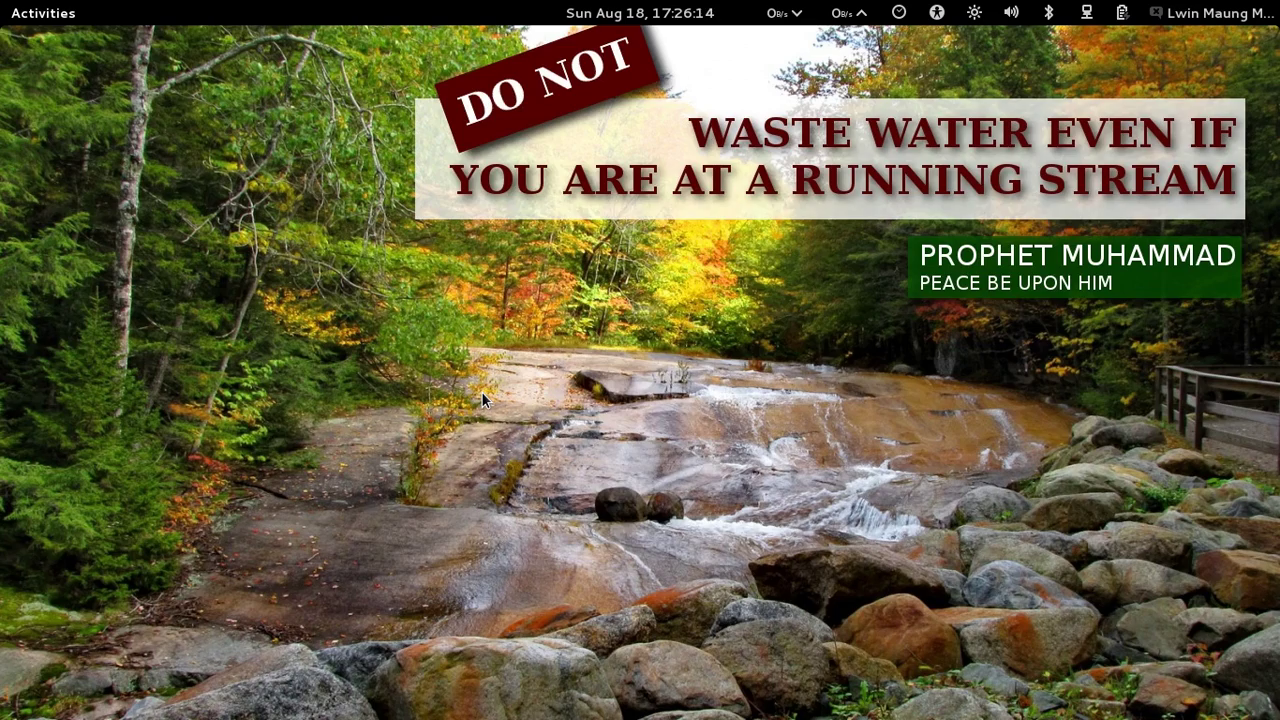
Search the desktop for "install" and look through the full list of applications
{"action": "key", "text": "super"}
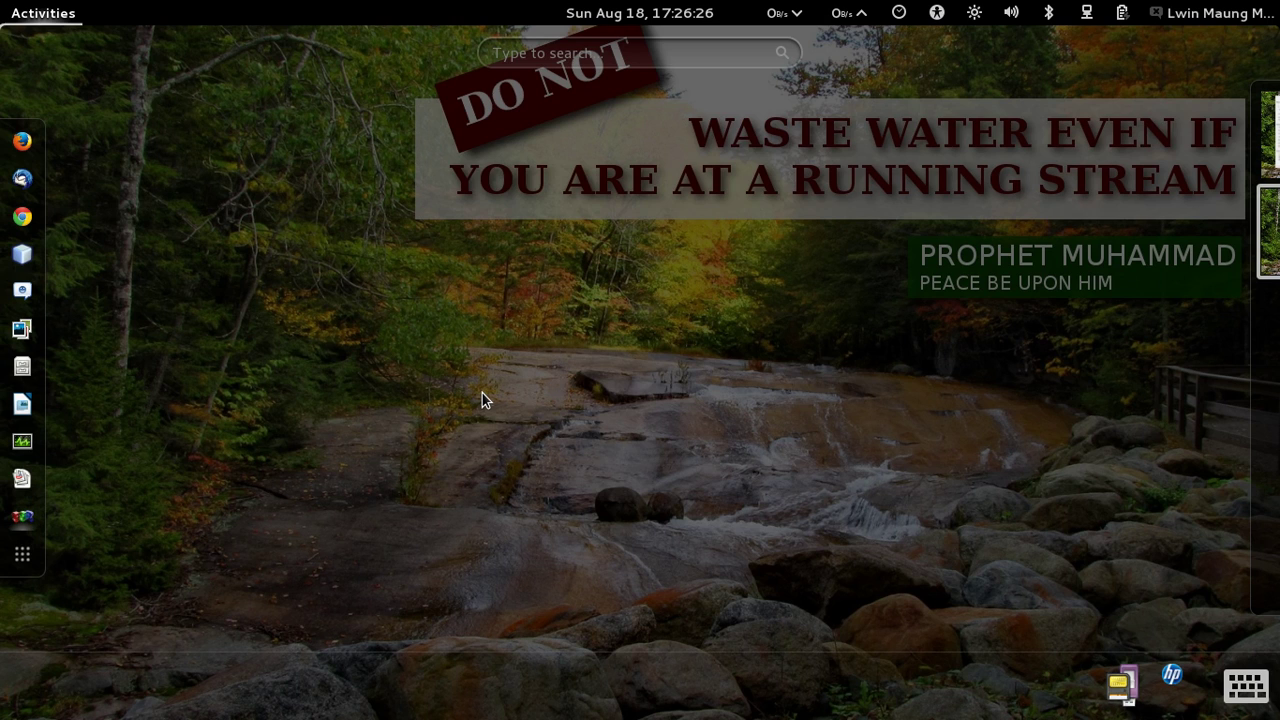
{"action": "type", "text": "in"}
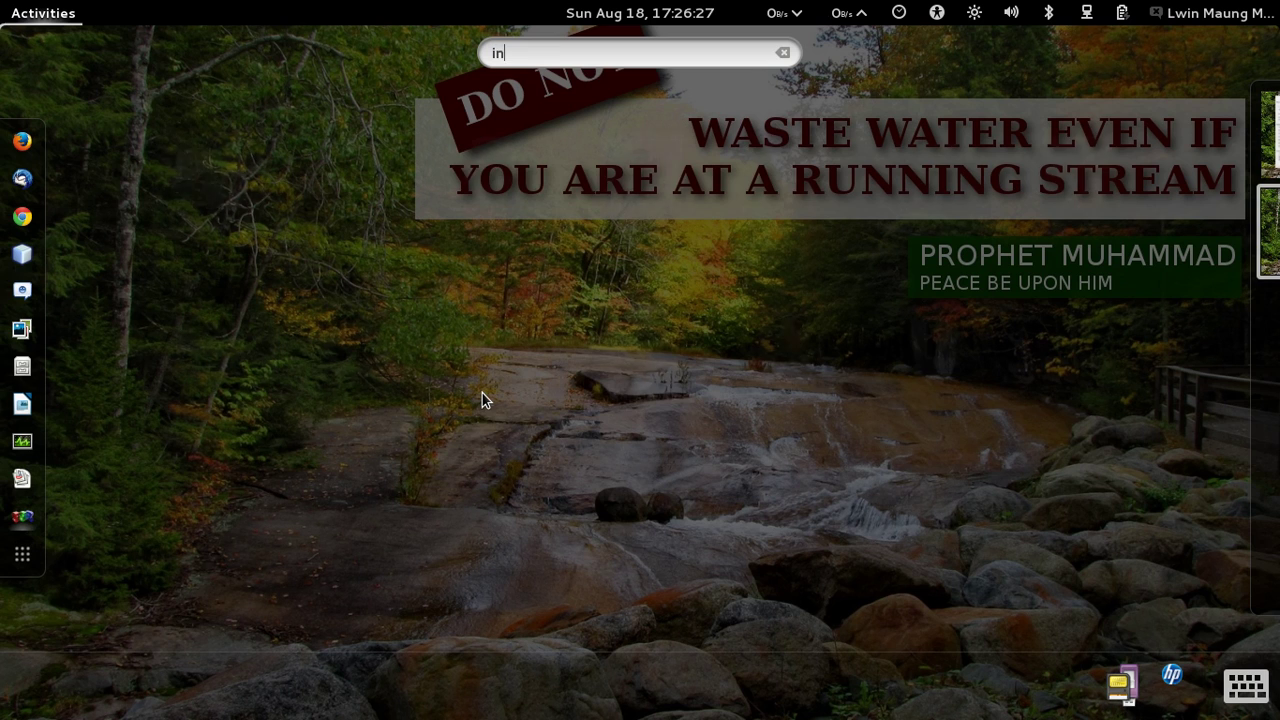
{"action": "type", "text": "stall"}
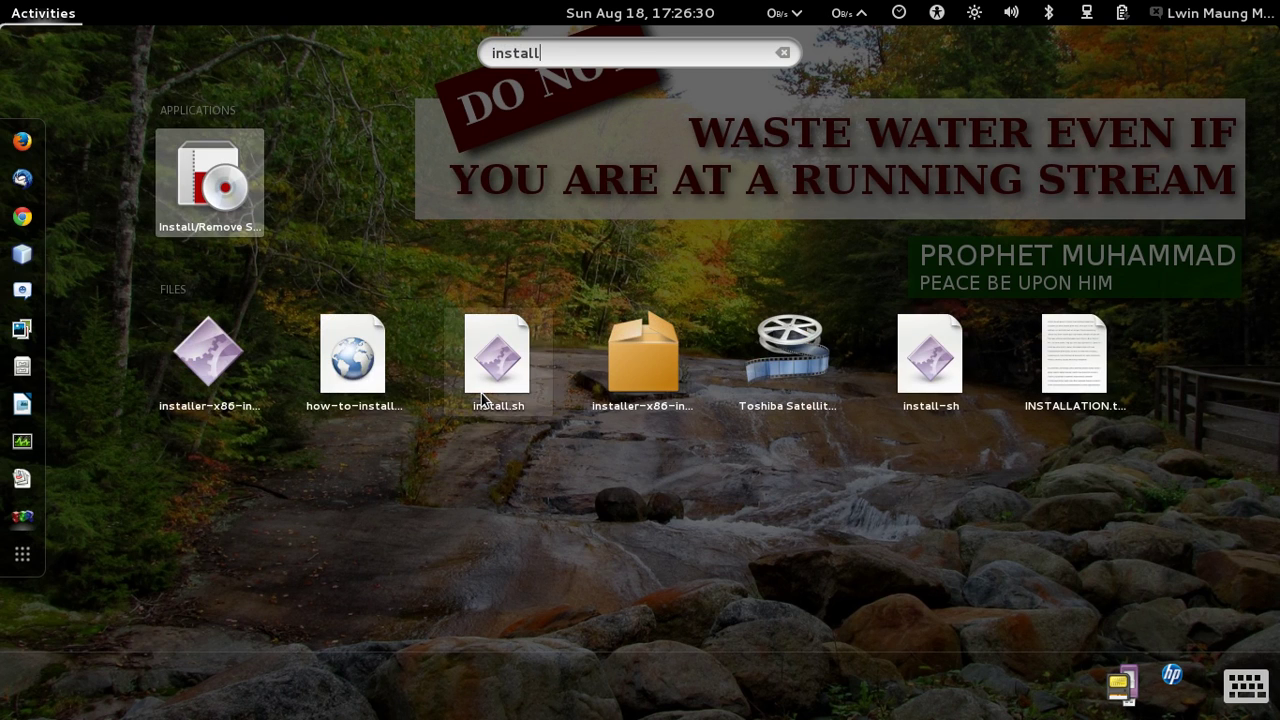
{"action": "left_click", "coordinate": [22, 556]}
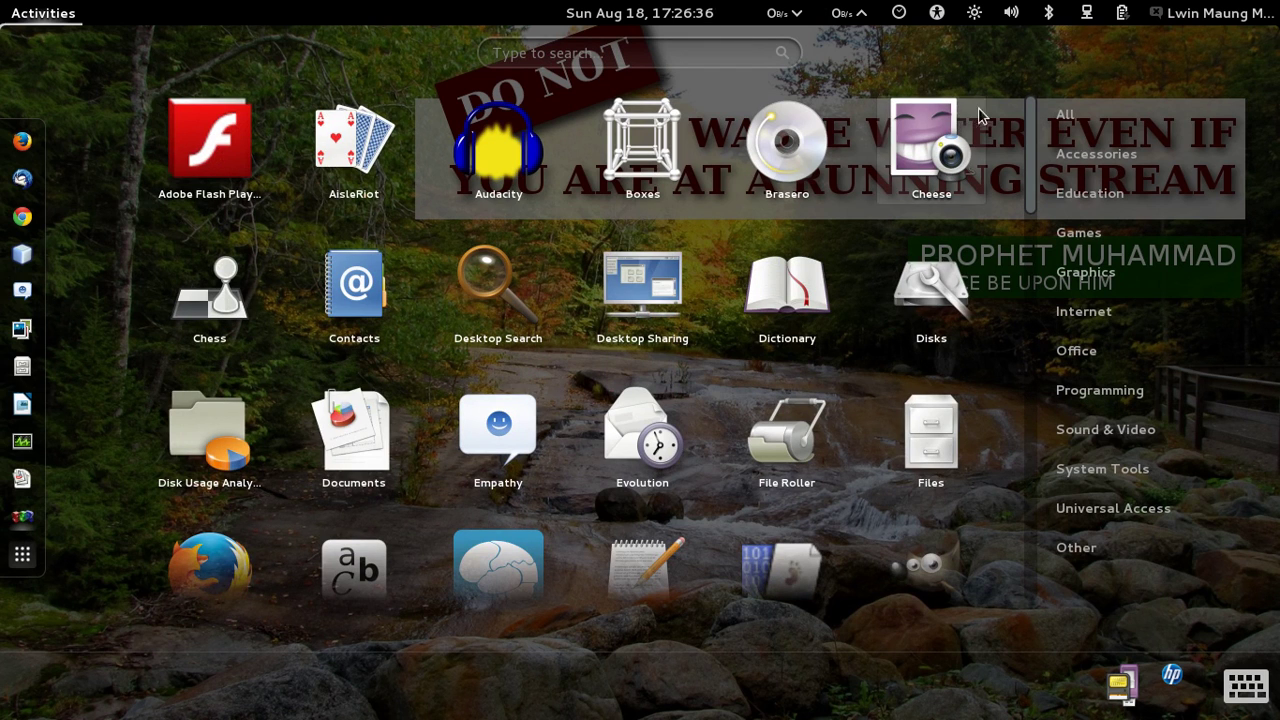
{"action": "left_click_drag", "start_coordinate": [1027, 115], "coordinate": [1050, 299]}
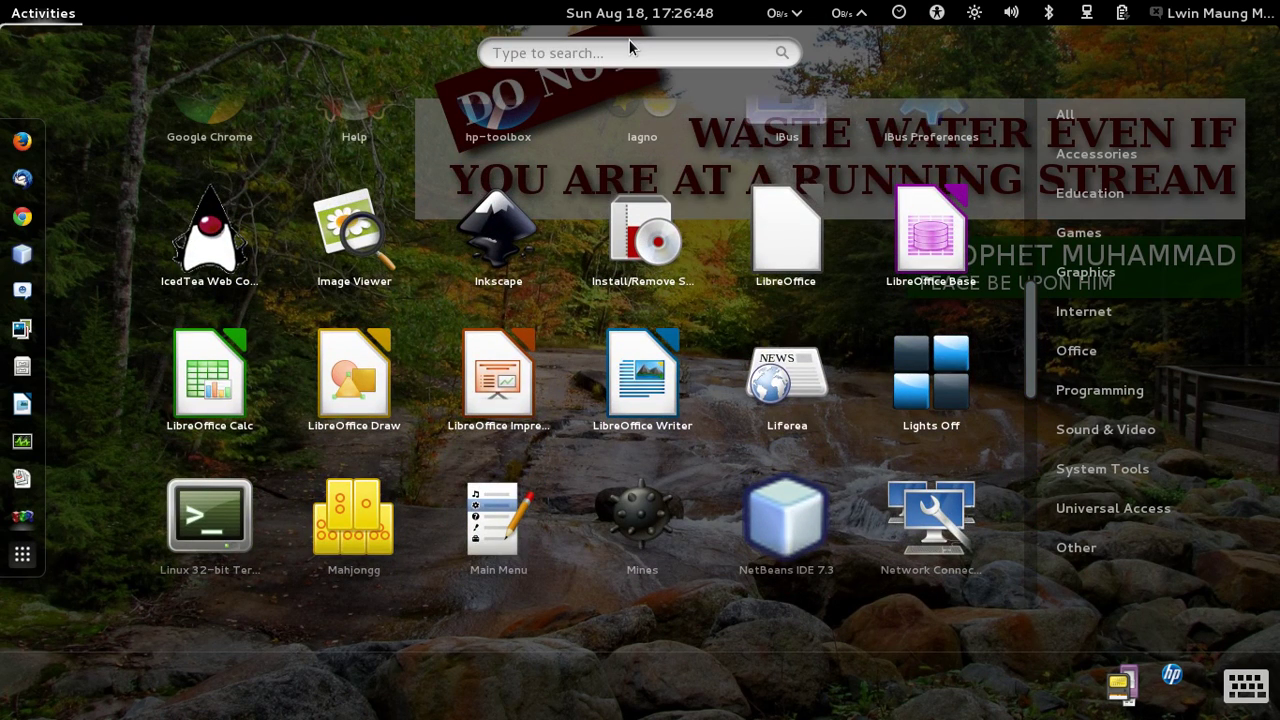
Search for "install", launch Install/Remove Software and authenticate with the root password
{"action": "type", "text": "in"}
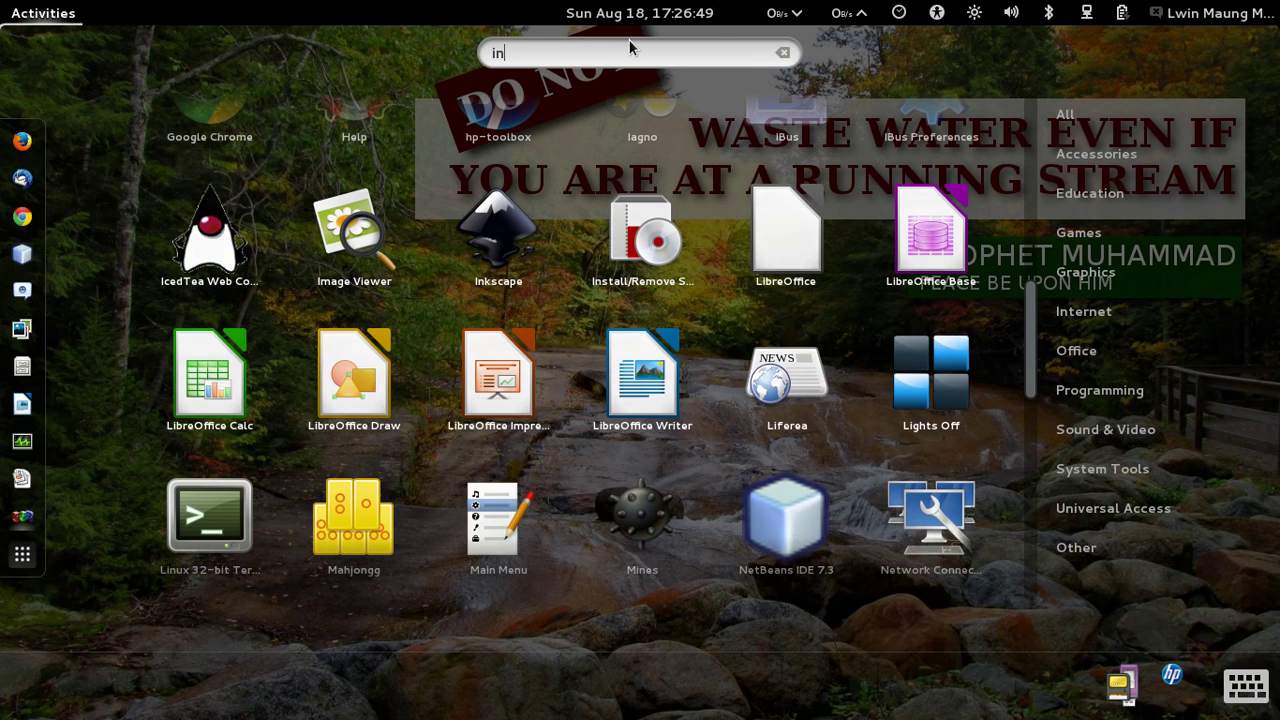
{"action": "type", "text": "stall"}
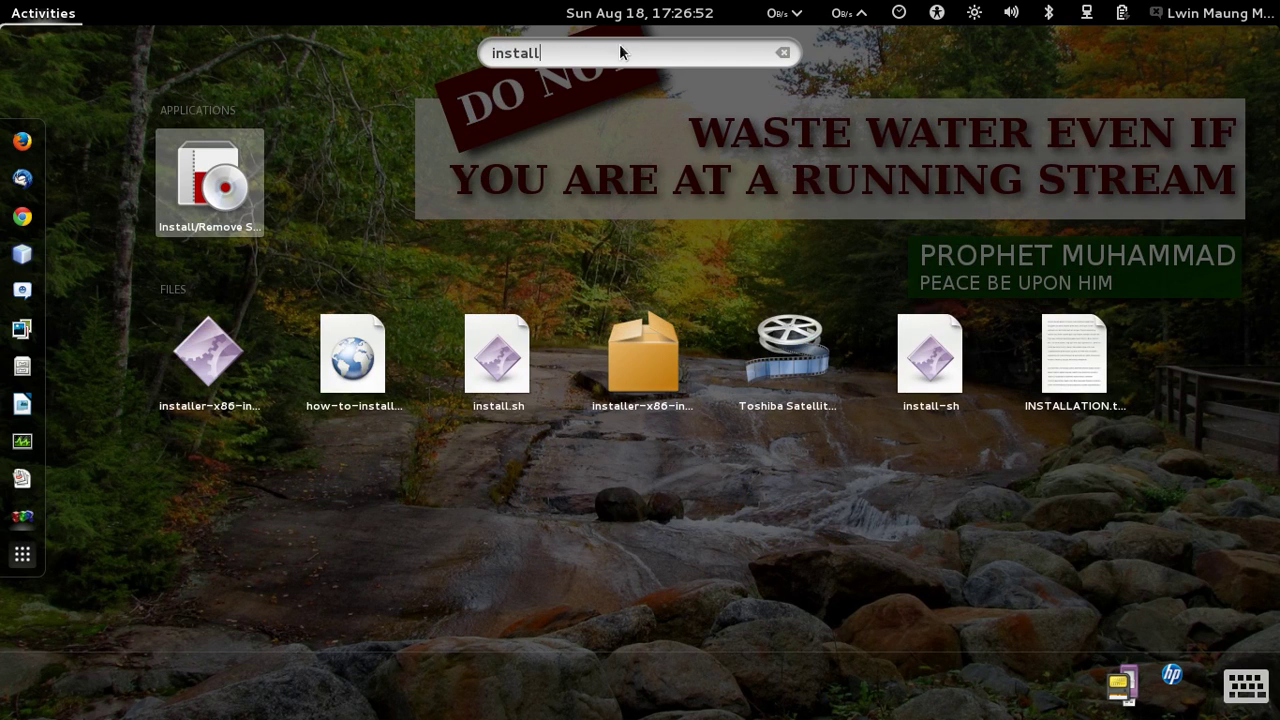
{"action": "left_click", "coordinate": [218, 157]}
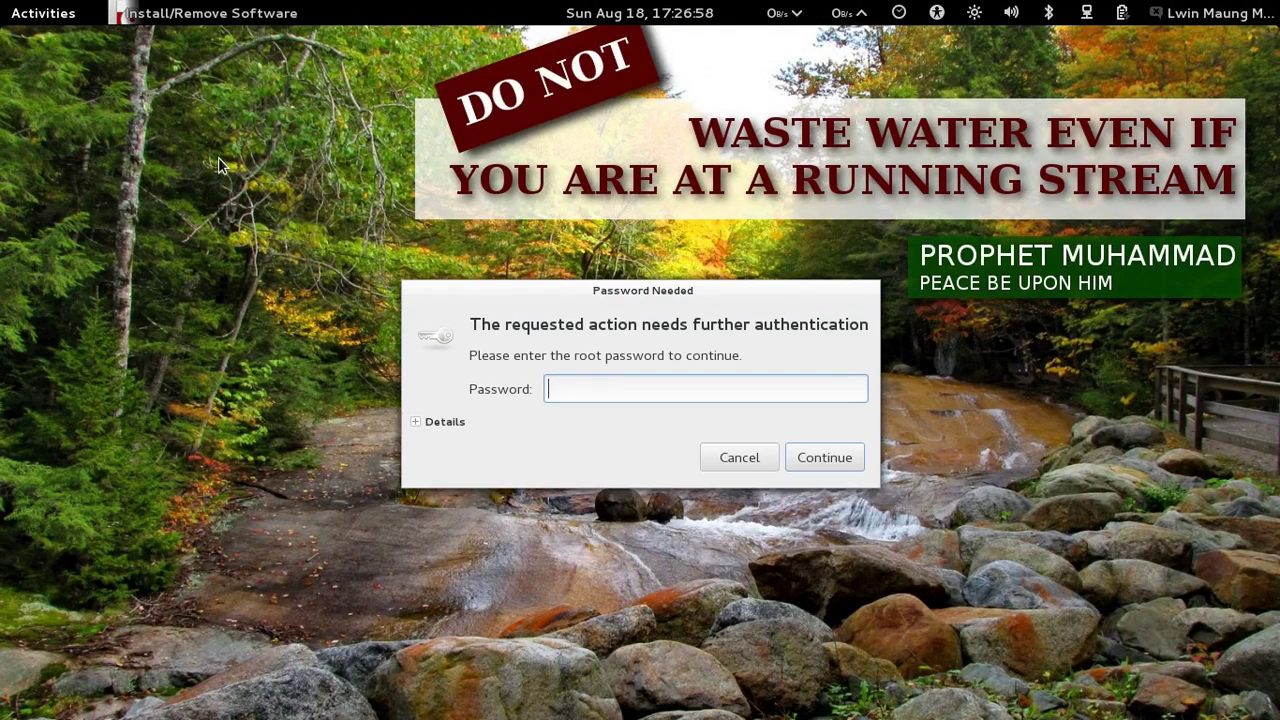
{"action": "type", "text": "•••••••••••••••••"}
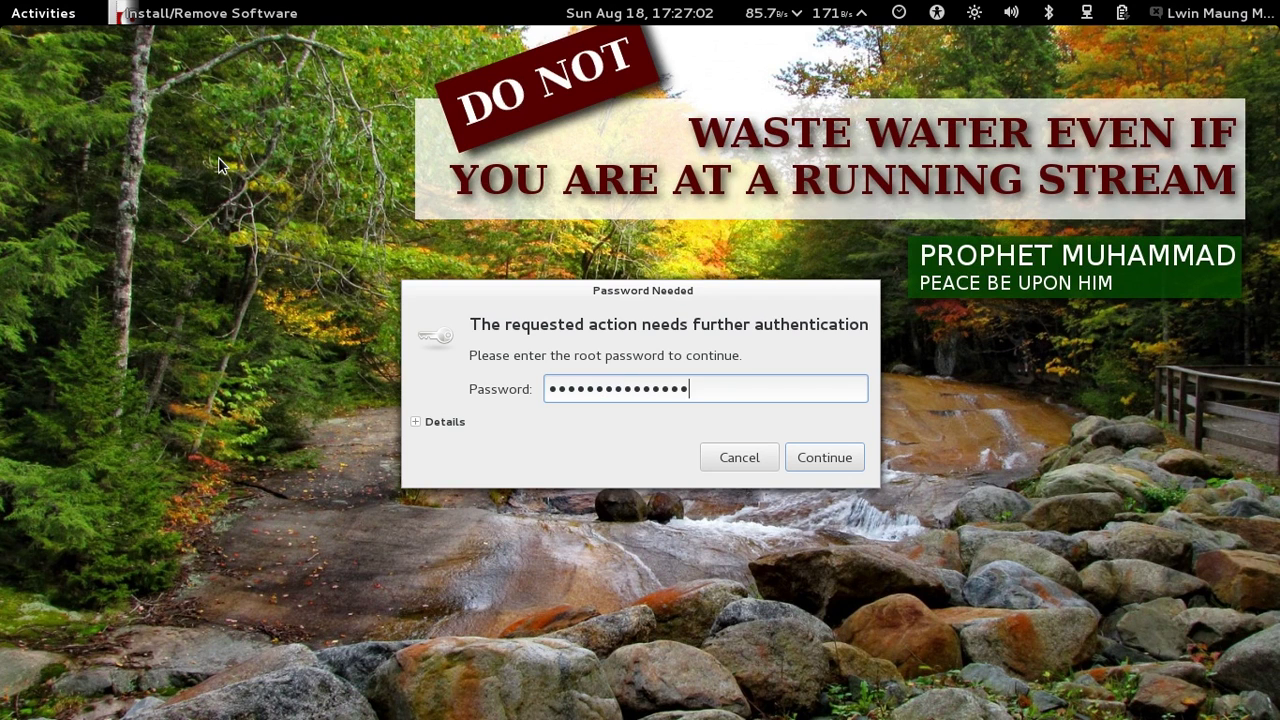
{"action": "key", "text": "Return"}
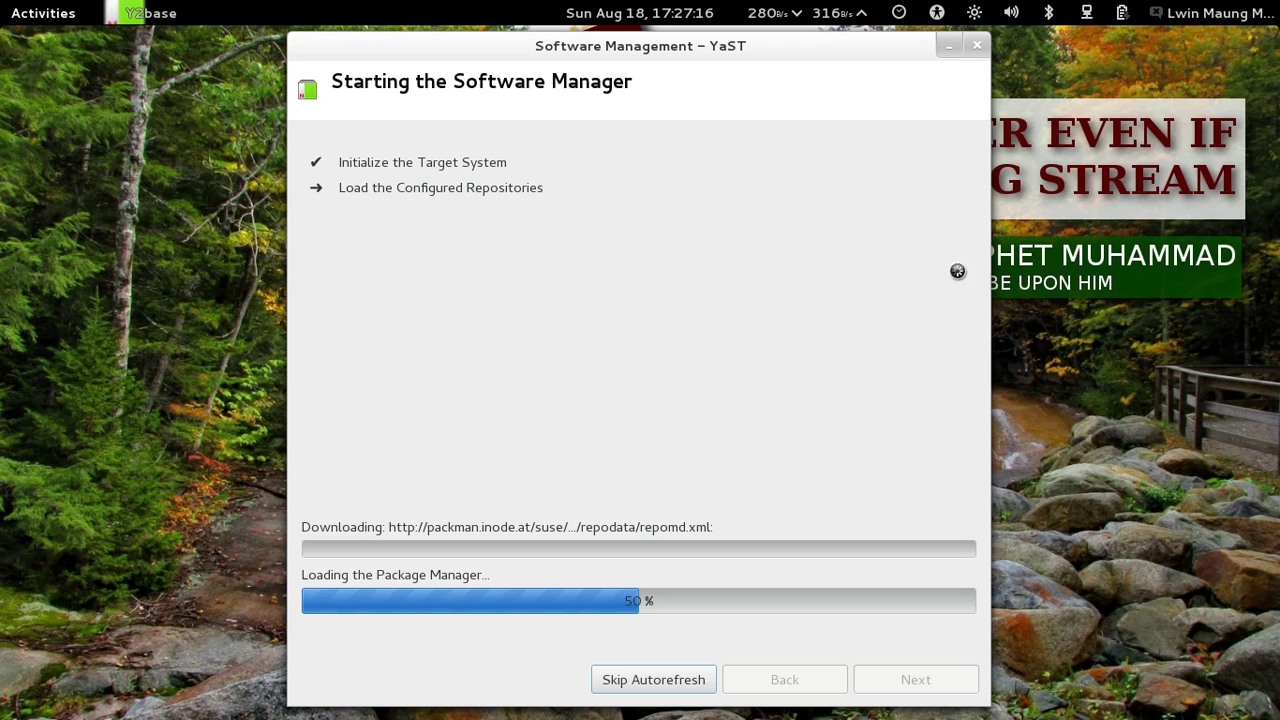
Enable Mobile broadband and skip the autorefresh of the Packman Essentials repository so the package manager finishes loading
{"action": "left_click", "coordinate": [699, 679]}
{"action": "left_click", "coordinate": [1086, 12]}
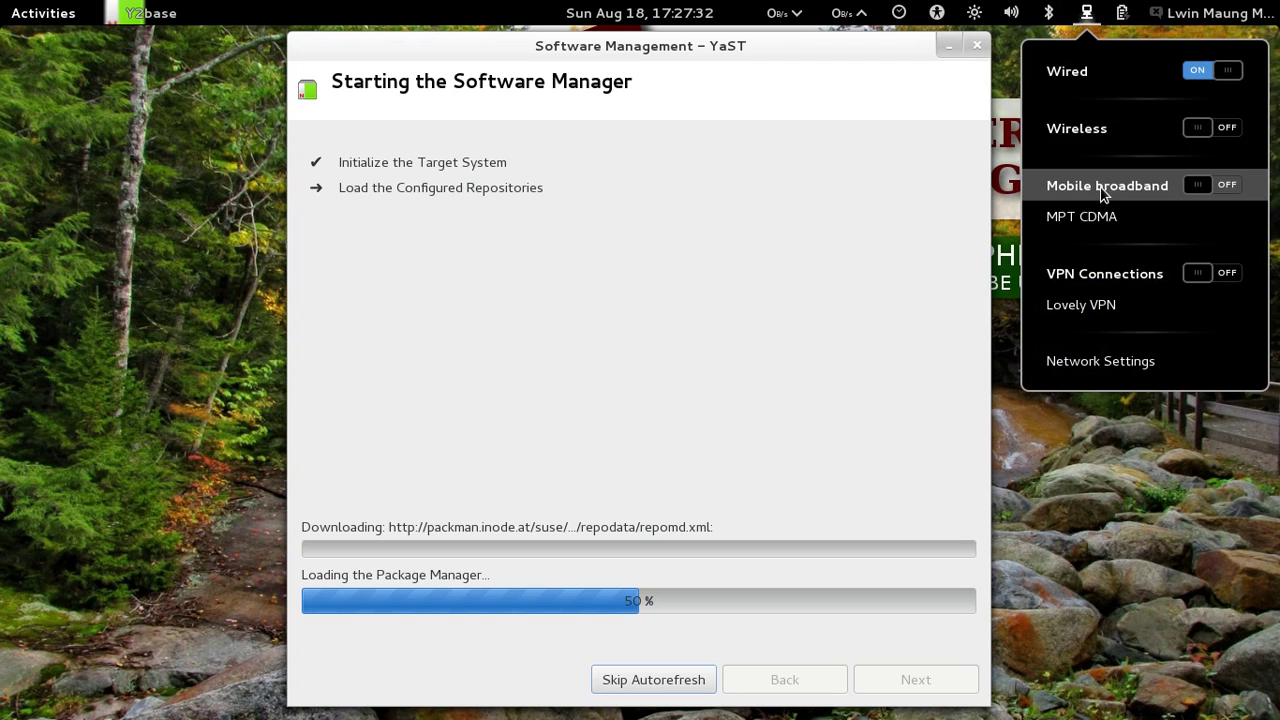
{"action": "left_click", "coordinate": [1104, 195]}
{"action": "left_click", "coordinate": [1088, 12]}
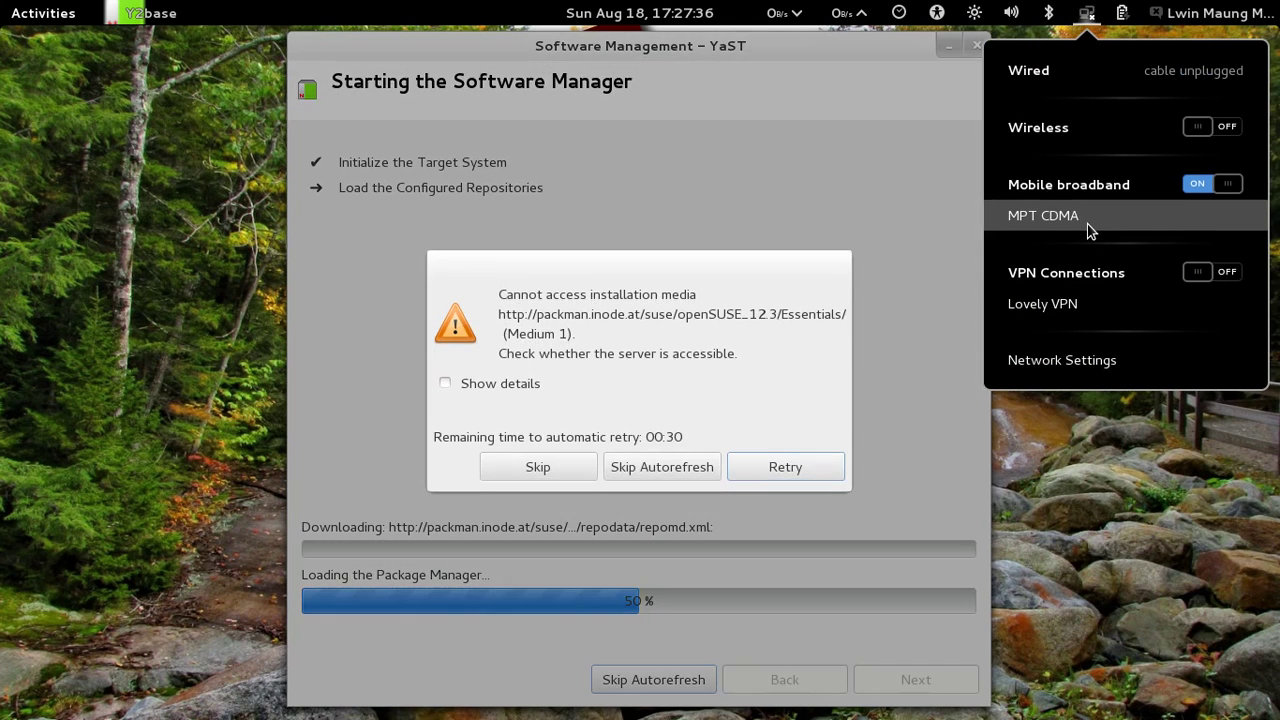
{"action": "left_click", "coordinate": [740, 412]}
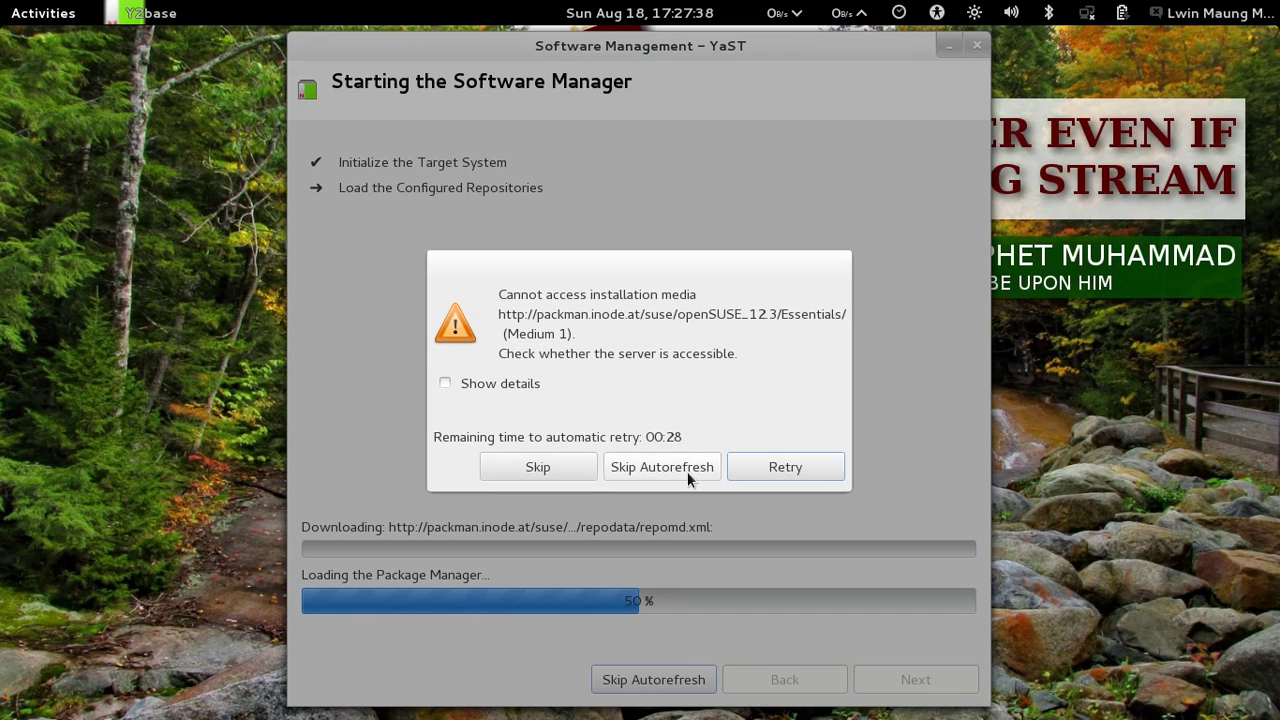
{"action": "left_click", "coordinate": [686, 470]}
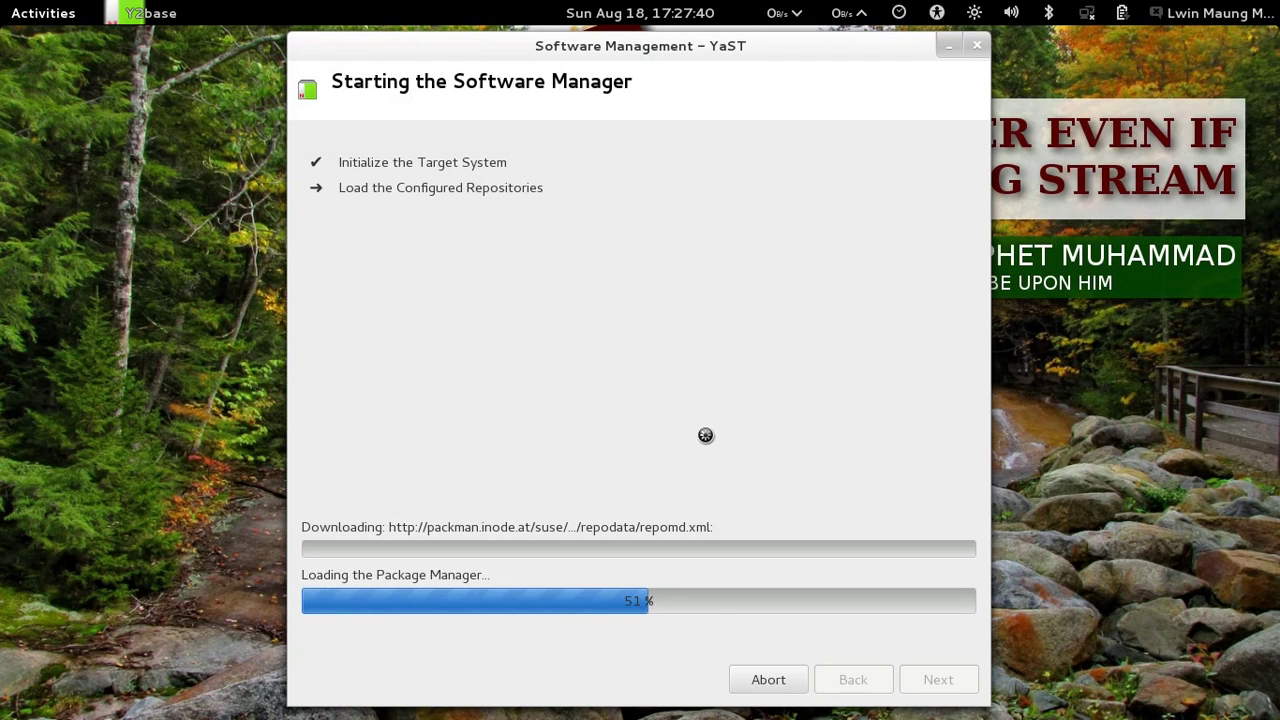
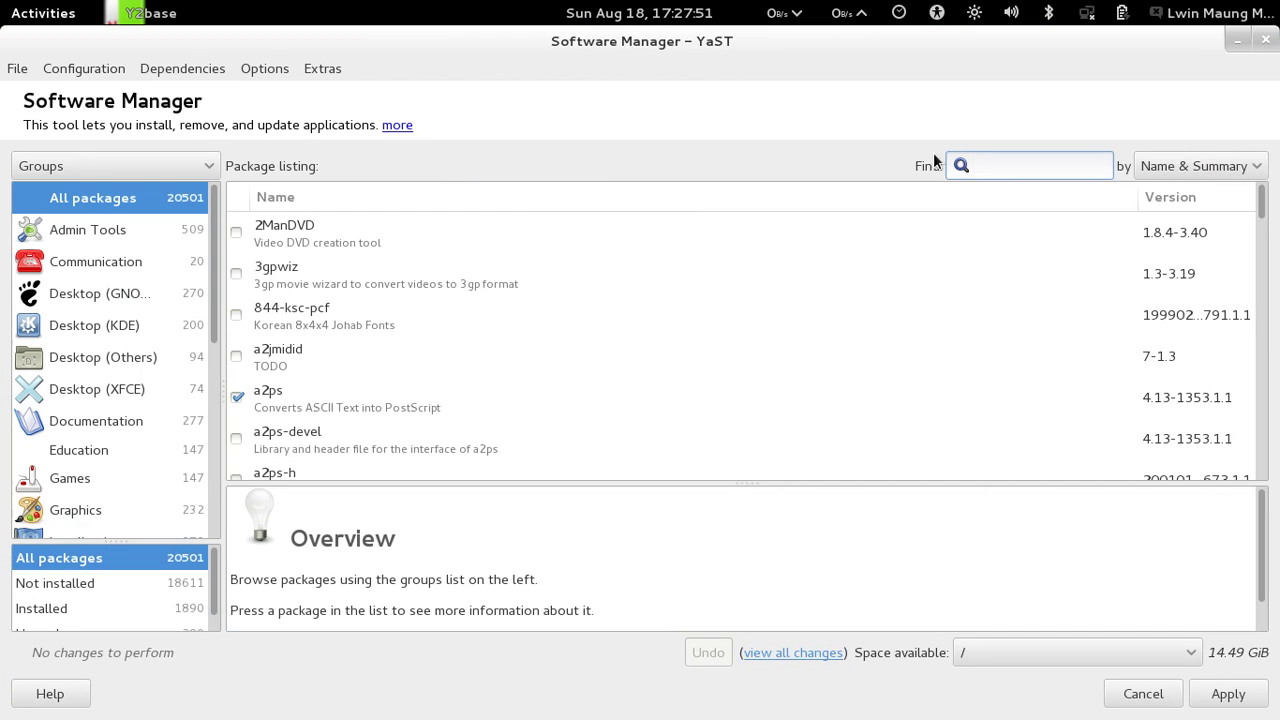
Try to connect to the MPT CDMA mobile broadband network and browse through the listing of all packages
{"action": "left_click", "coordinate": [1087, 13]}
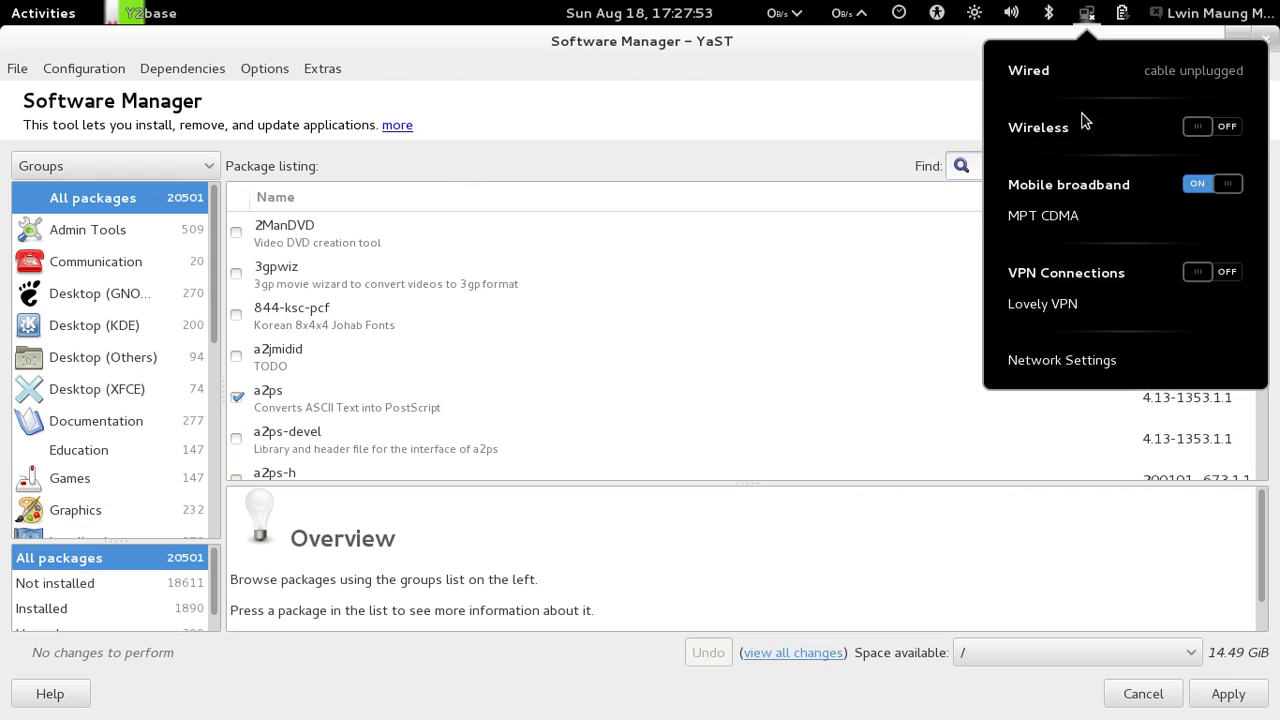
{"action": "left_click", "coordinate": [1075, 220]}
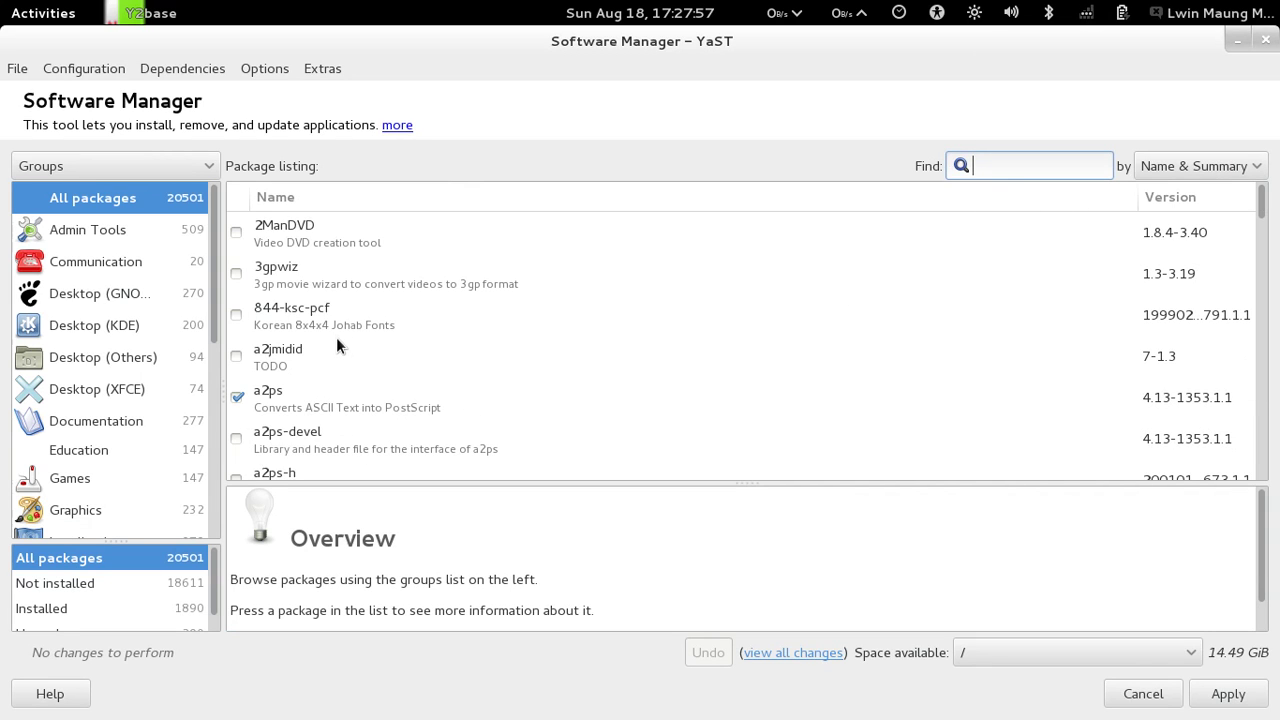
{"action": "scroll", "coordinate": [1263, 210], "scroll_direction": "down", "scroll_amount": 5}
{"action": "left_click_drag", "start_coordinate": [1263, 210], "coordinate": [1258, 253]}
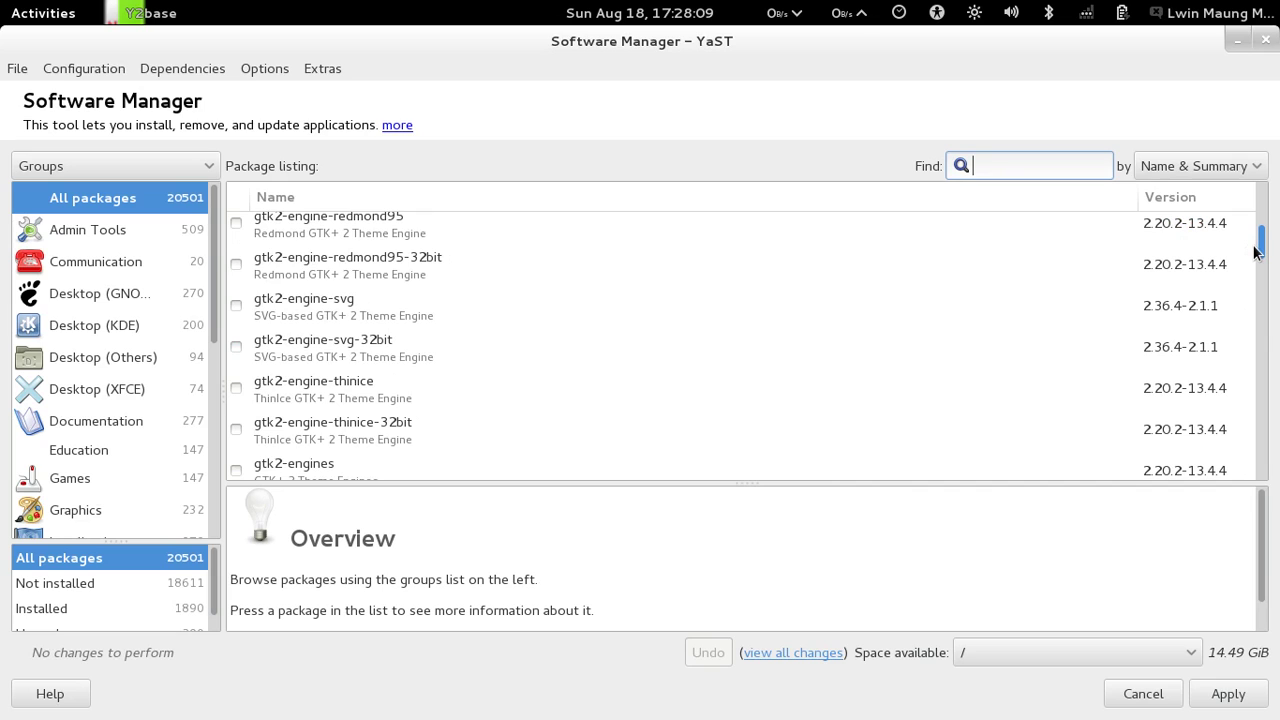
{"action": "left_click_drag", "start_coordinate": [1256, 252], "coordinate": [1254, 258]}
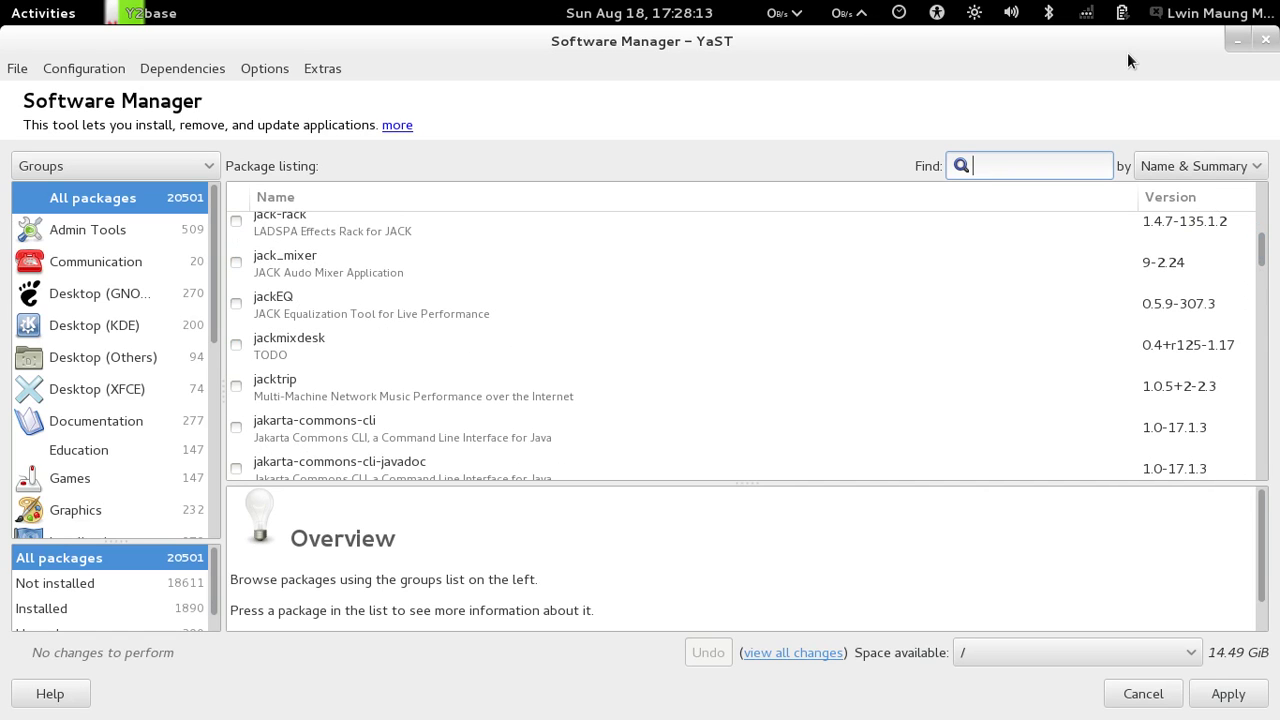
Switch off Mobile broadband and browse further through the package listing
{"action": "left_click", "coordinate": [1089, 10]}
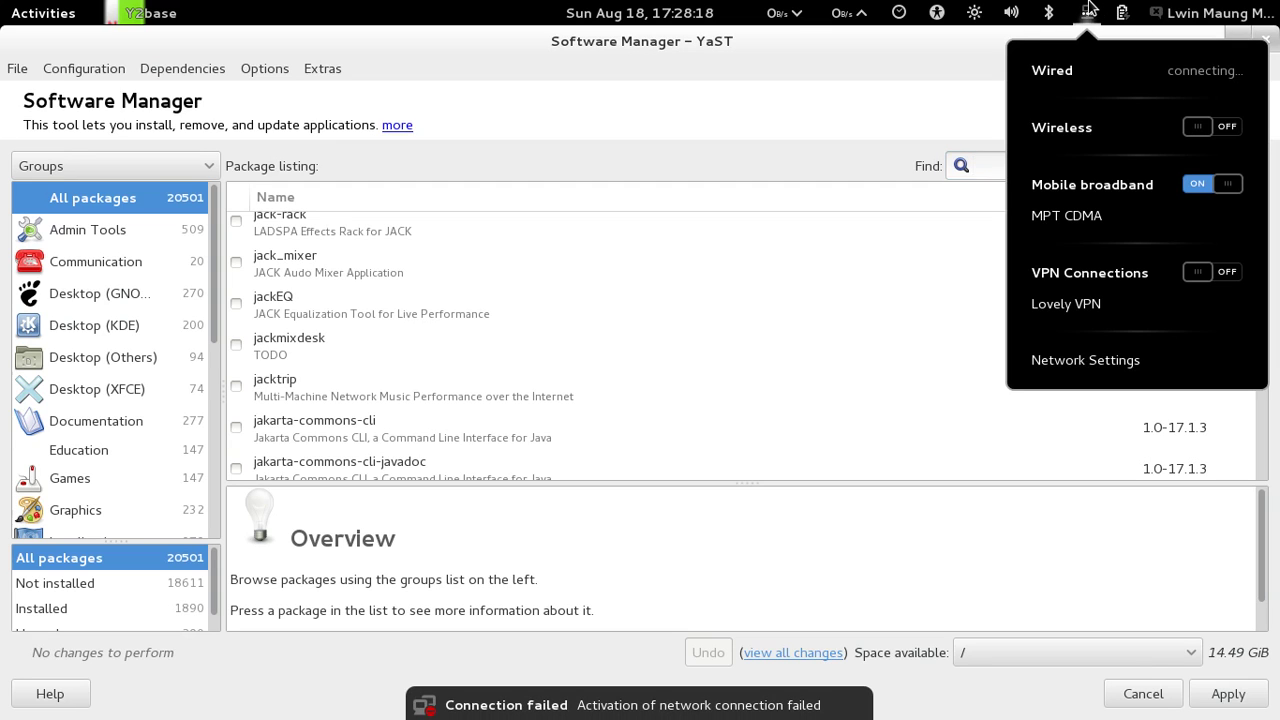
{"action": "left_click", "coordinate": [1118, 198]}
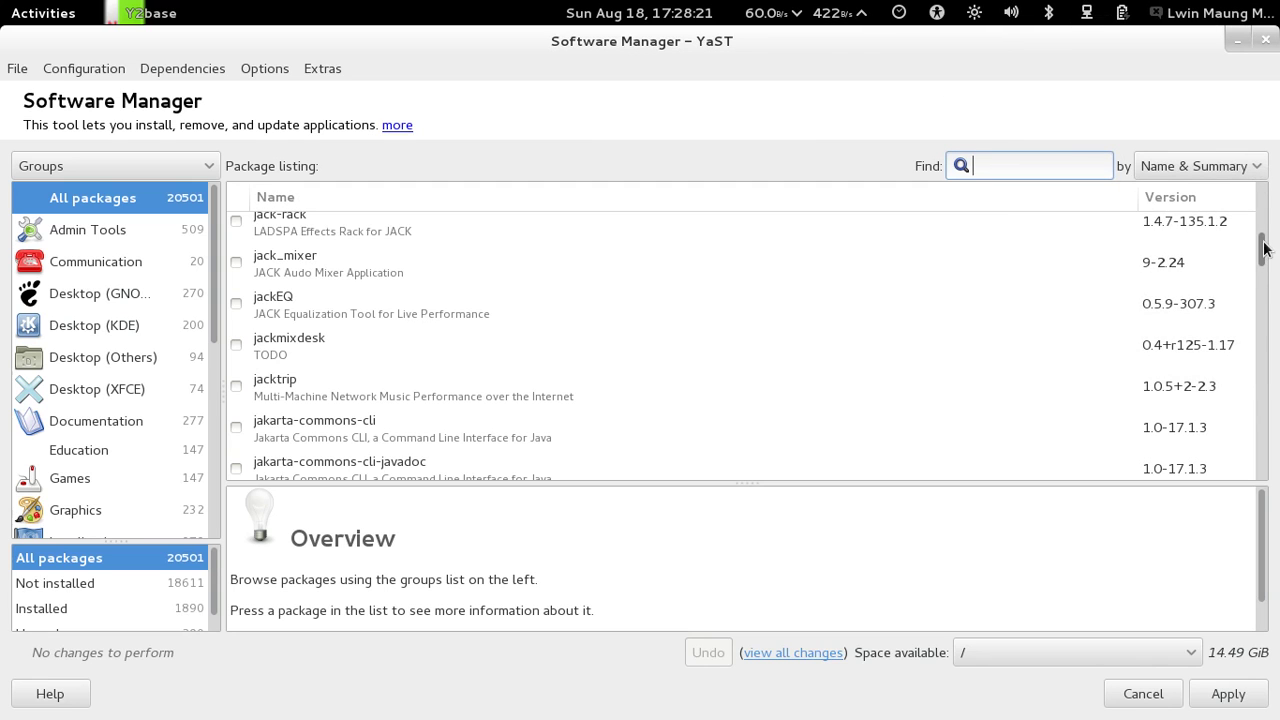
{"action": "scroll", "coordinate": [1262, 250], "scroll_direction": "down", "scroll_amount": 3}
{"action": "left_click_drag", "start_coordinate": [1262, 250], "coordinate": [1262, 258]}
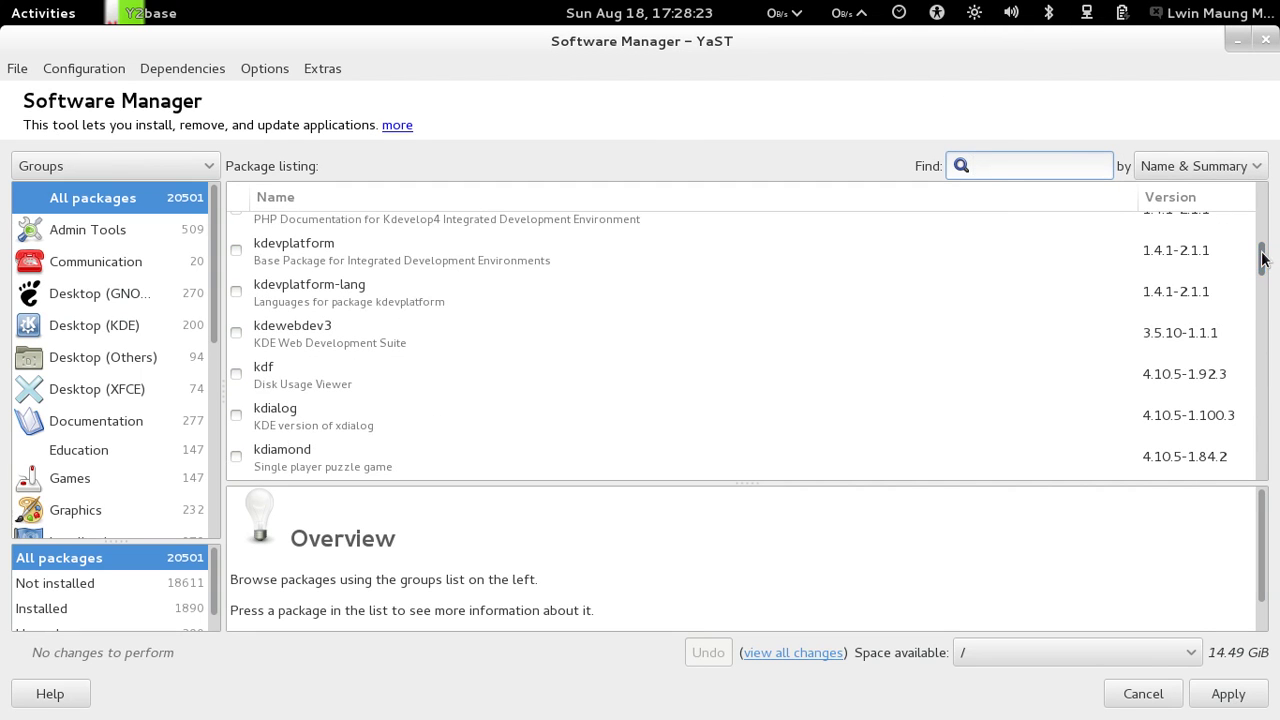
Search the packages by name and summary for "accounting", and clear the search
{"action": "left_click", "coordinate": [1000, 169]}
{"action": "type", "text": "acc"}
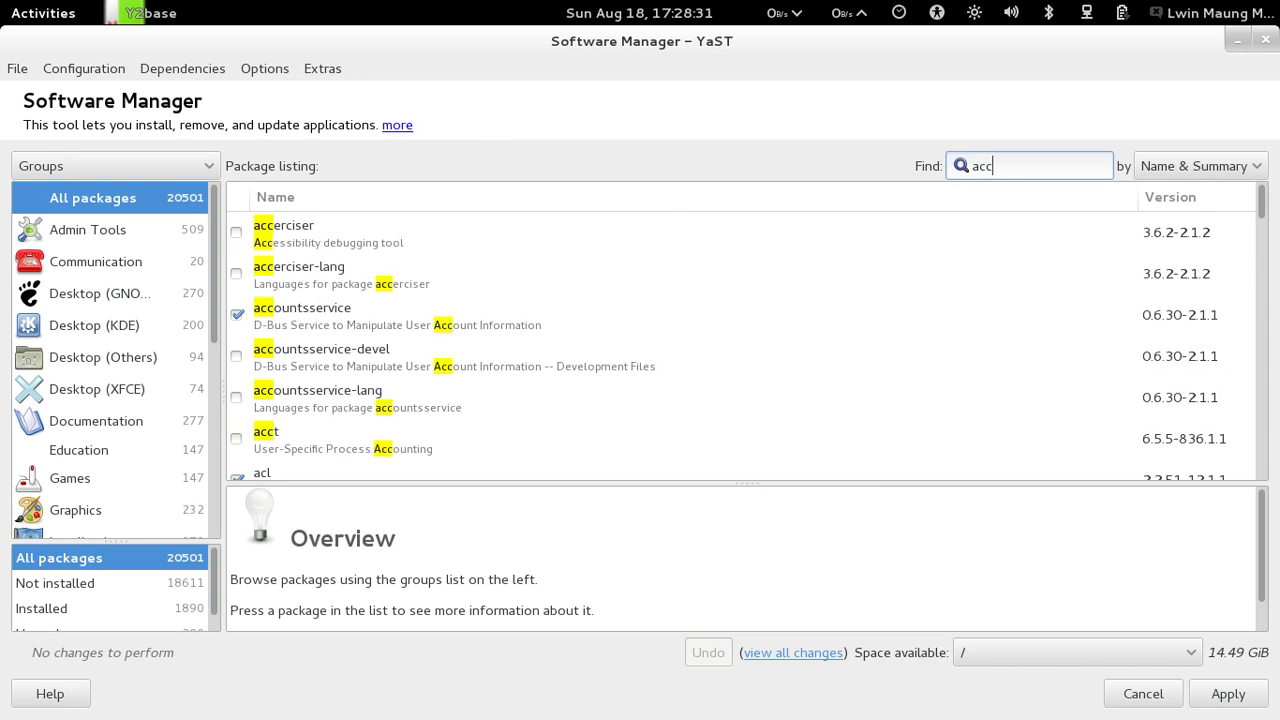
{"action": "type", "text": "ounting"}
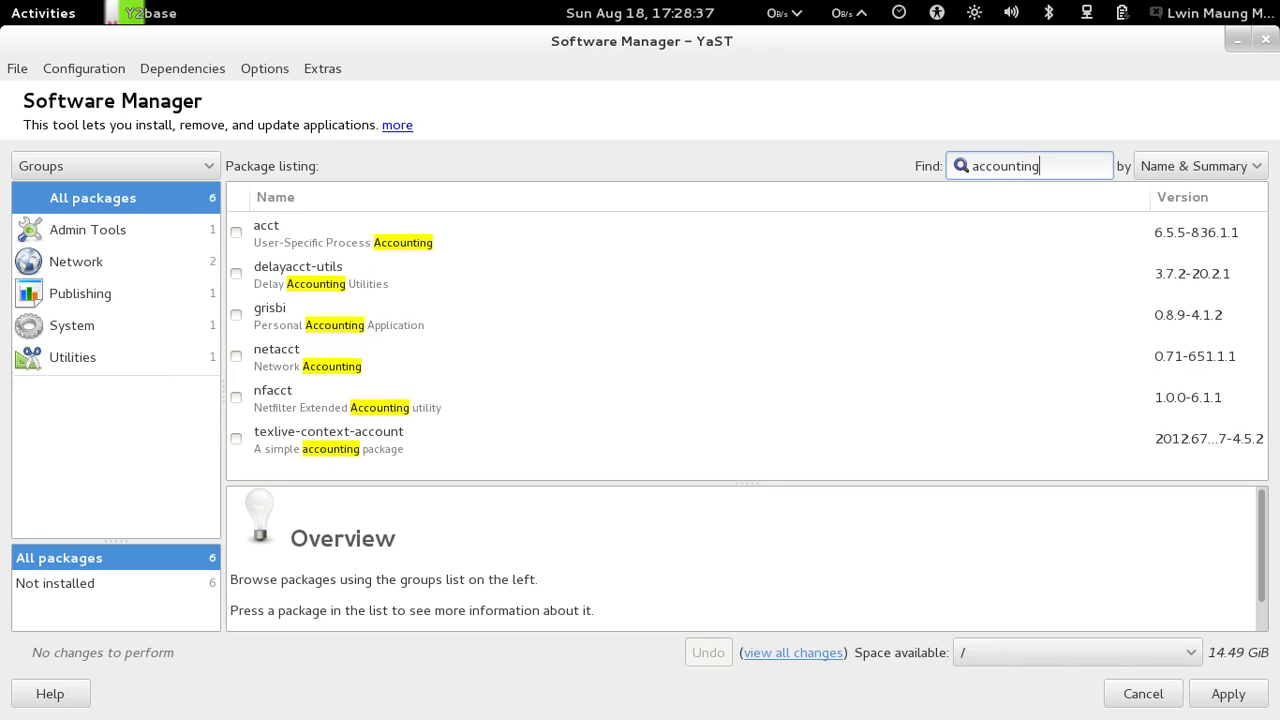
{"action": "key", "text": "ctrl+a"}
{"action": "key", "text": "BackSpace"}
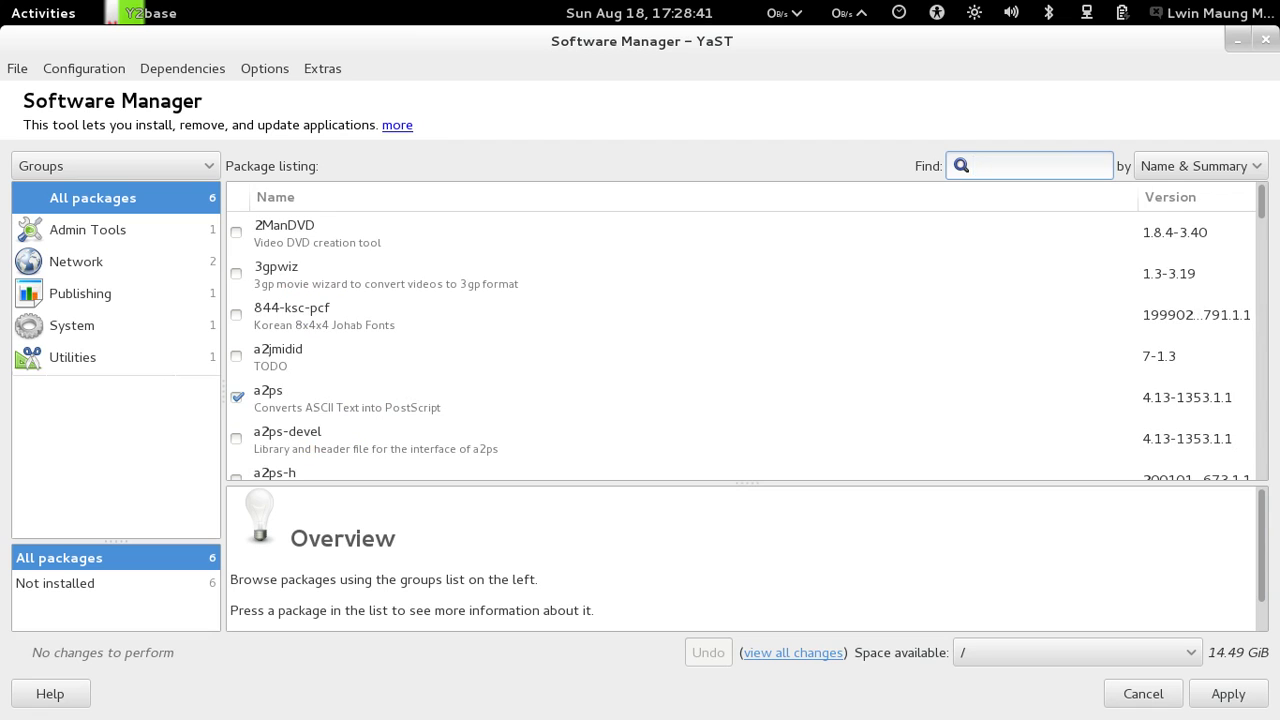
Search the packages for "nano", view the nano editor's description, and clear the search
{"action": "type", "text": "nano"}
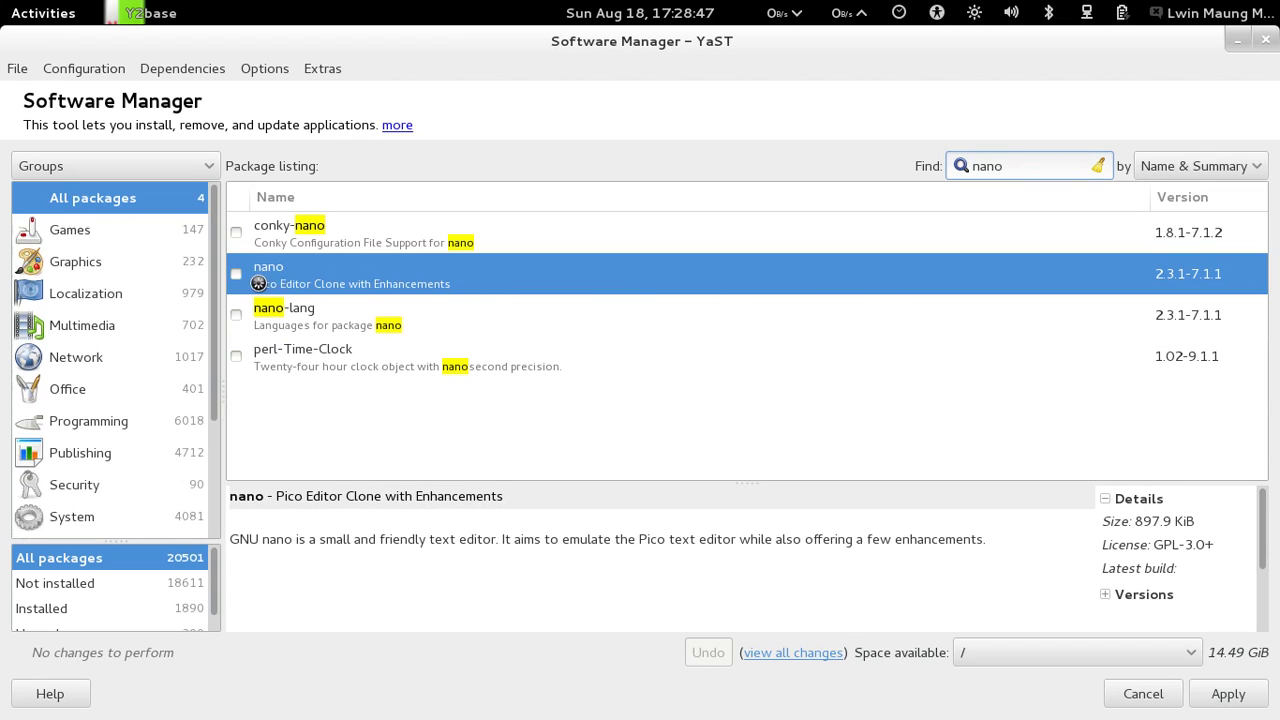
{"action": "double_click", "coordinate": [1041, 167]}
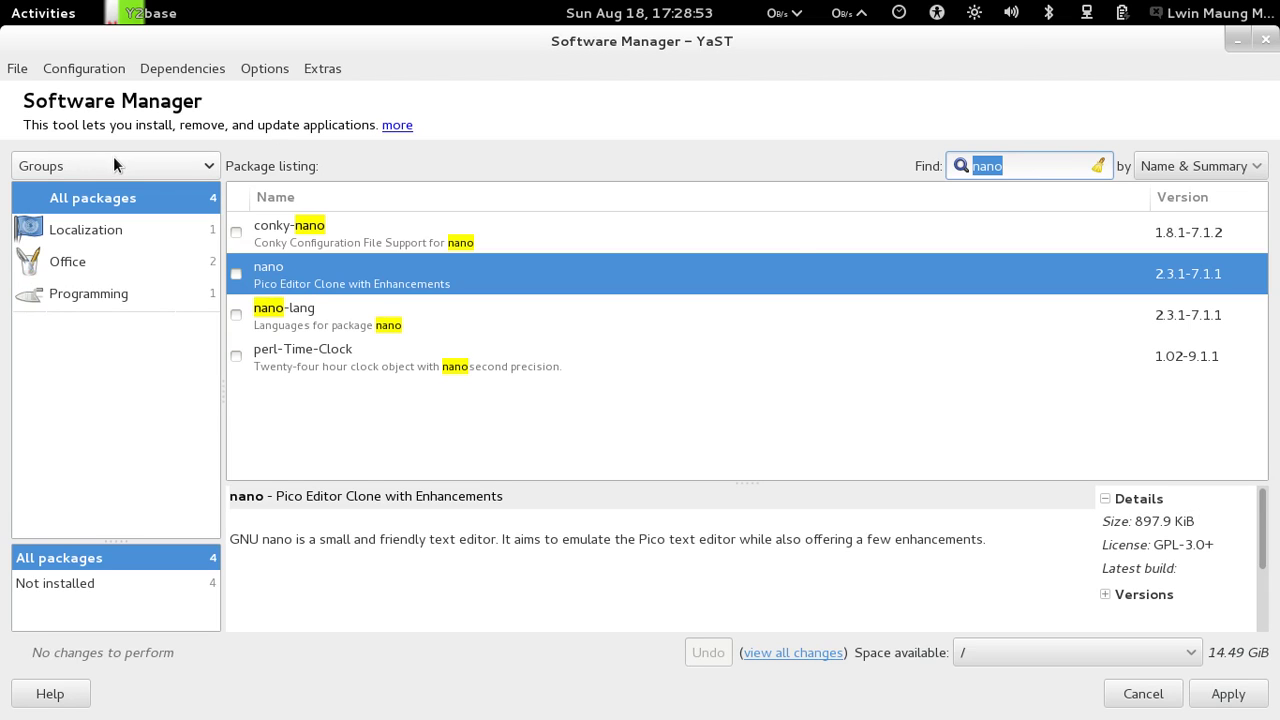
{"action": "key", "text": "BackSpace"}
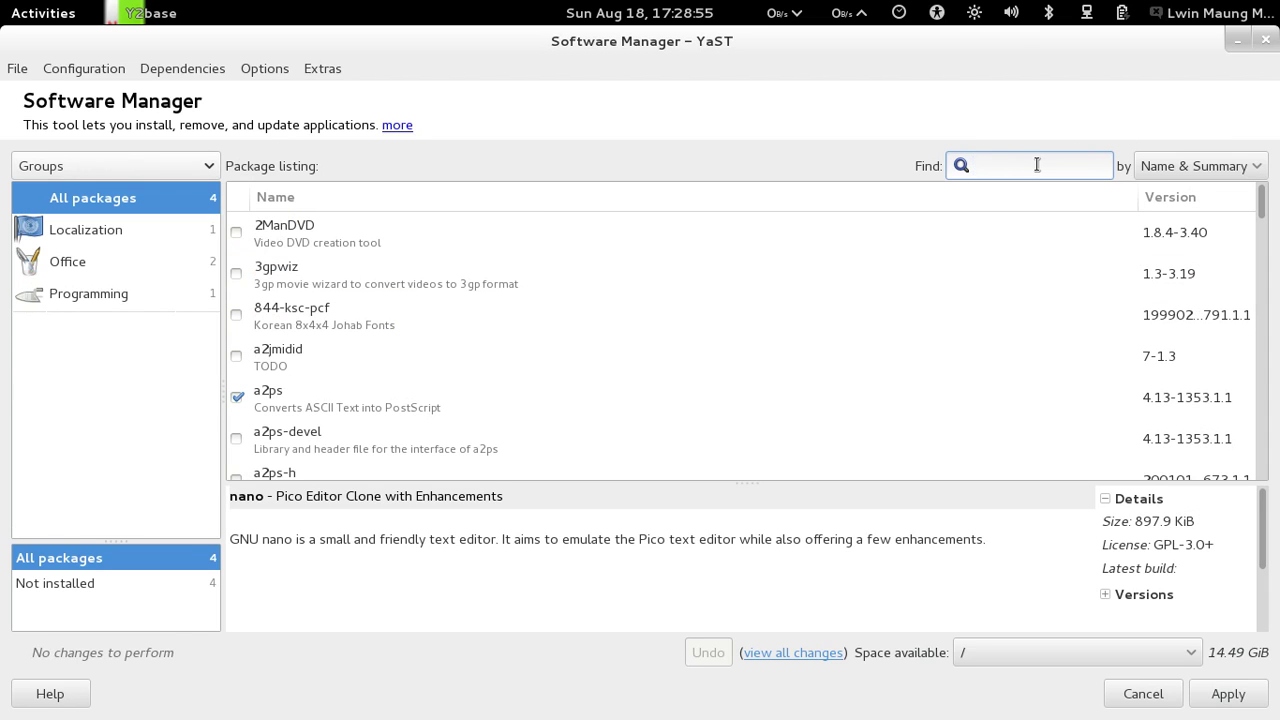
Look through the package groups, and switch the category view to RPM Groups to browse its tree
{"action": "left_click_drag", "start_coordinate": [214, 221], "coordinate": [214, 370]}
{"action": "left_click", "coordinate": [168, 166]}
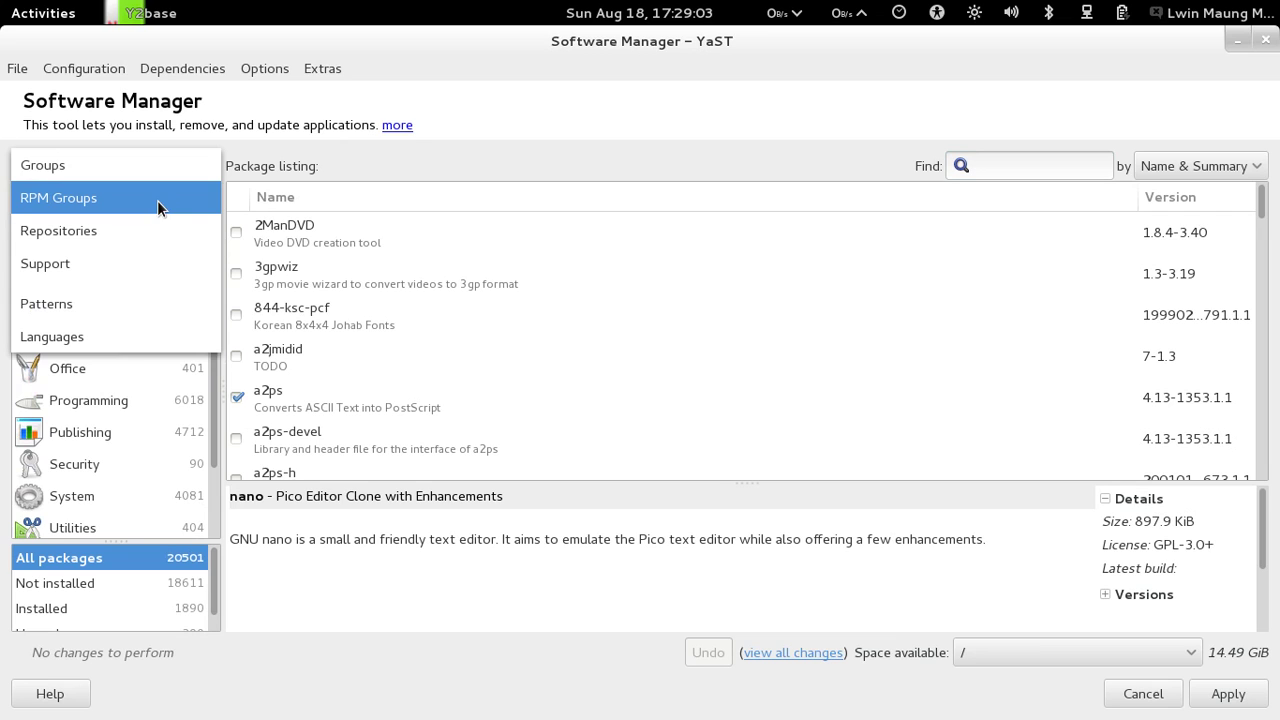
{"action": "left_click", "coordinate": [157, 200]}
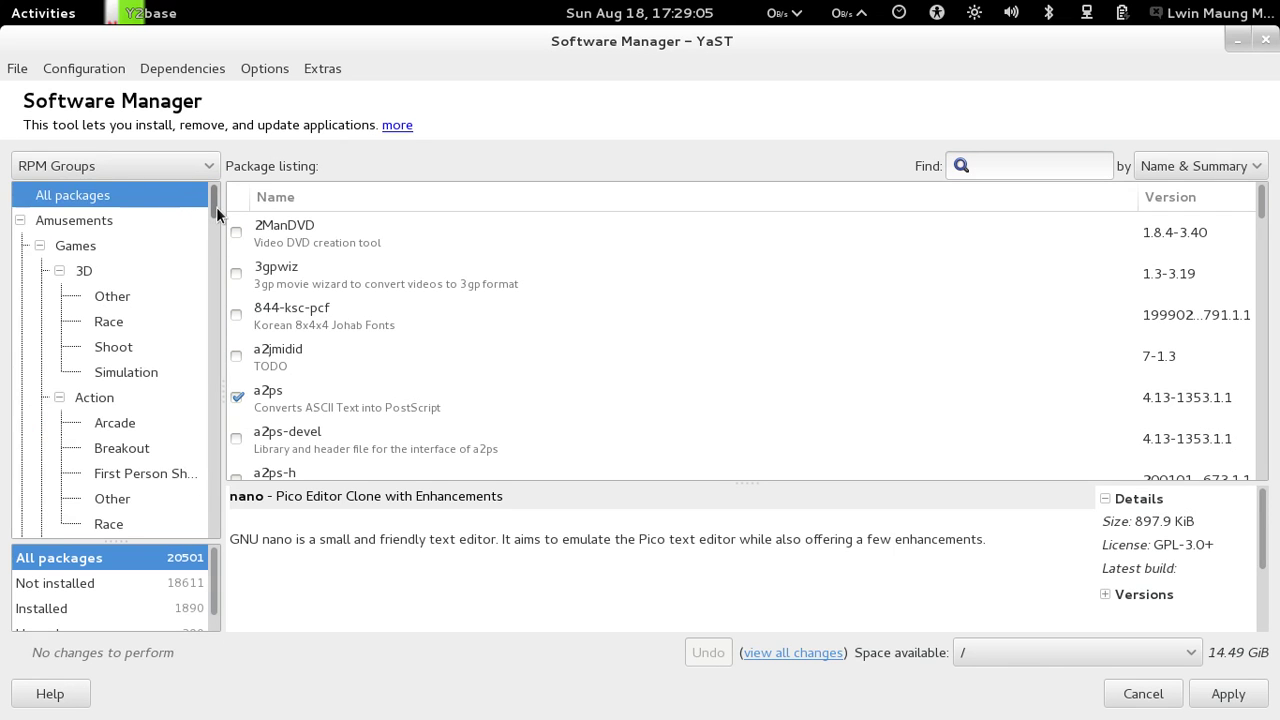
{"action": "left_click_drag", "start_coordinate": [216, 207], "coordinate": [201, 255]}
Switch the category view to Repositories and look through the configured repositories
{"action": "left_click", "coordinate": [190, 165]}
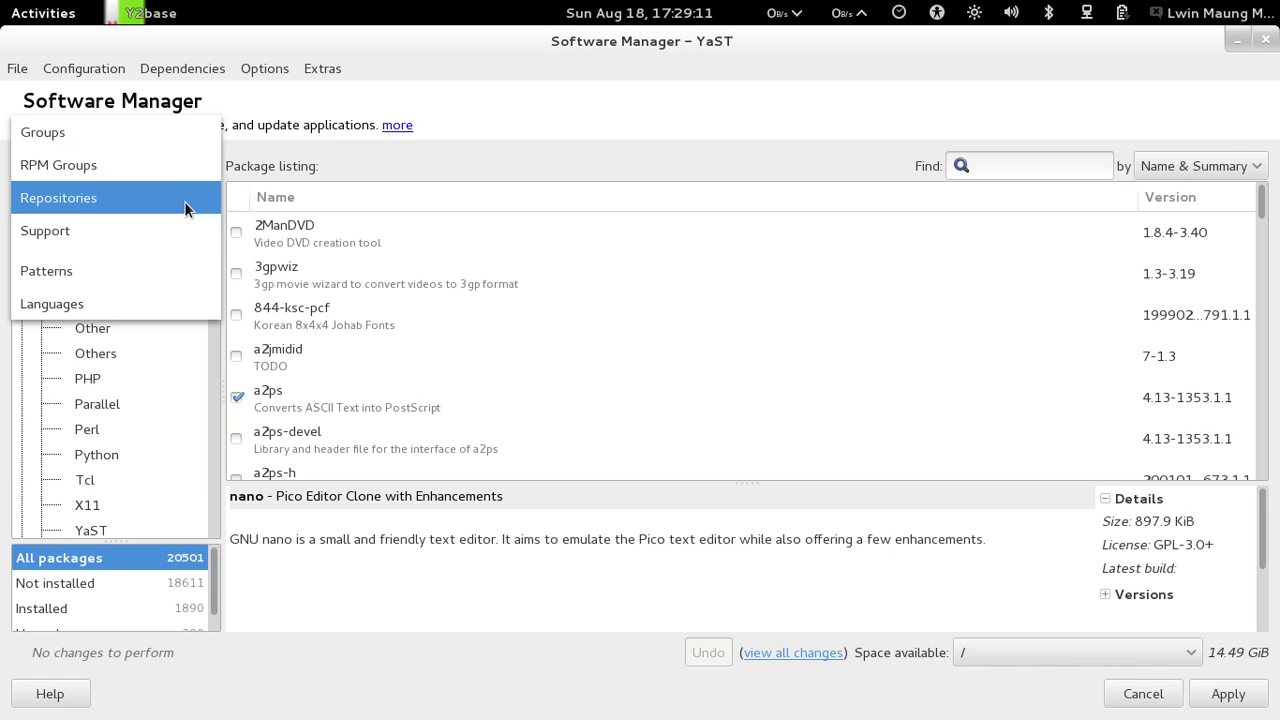
{"action": "left_click", "coordinate": [184, 199]}
{"action": "left_click_drag", "start_coordinate": [212, 218], "coordinate": [219, 356]}
Show the packages by Support category, and switch the category view to Patterns
{"action": "left_click", "coordinate": [196, 167]}
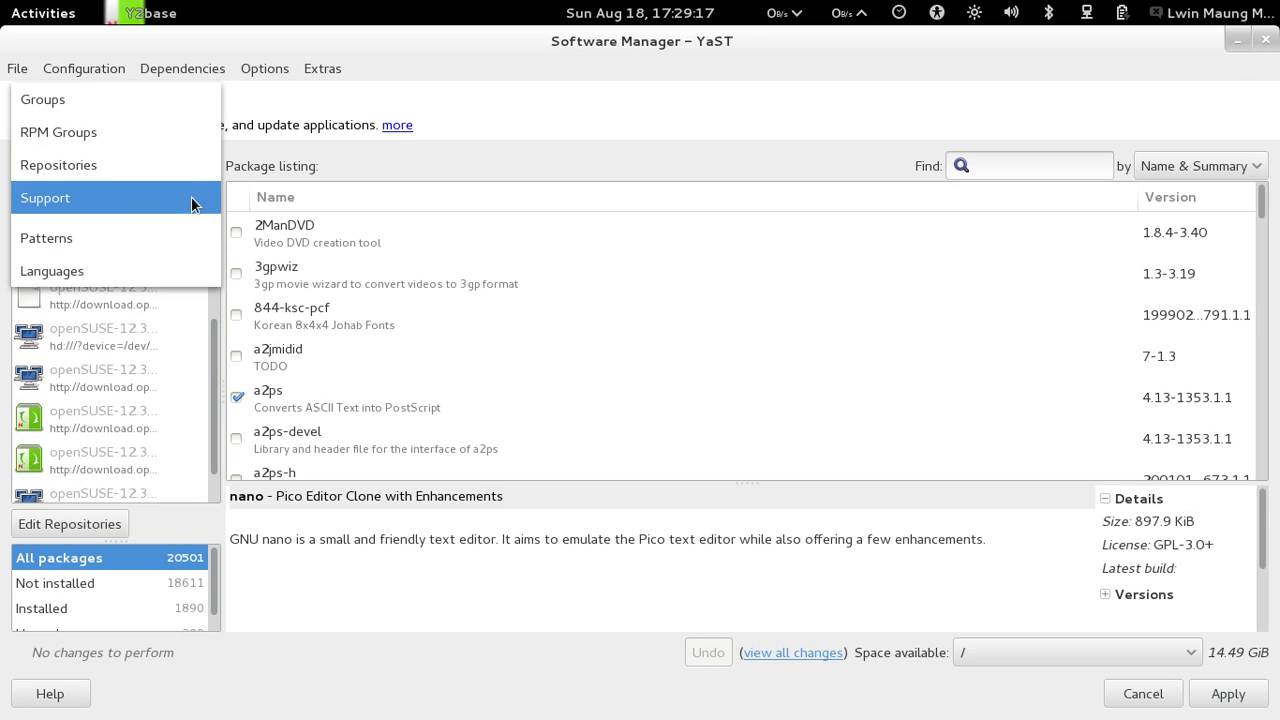
{"action": "left_click", "coordinate": [191, 198]}
{"action": "left_click", "coordinate": [191, 172]}
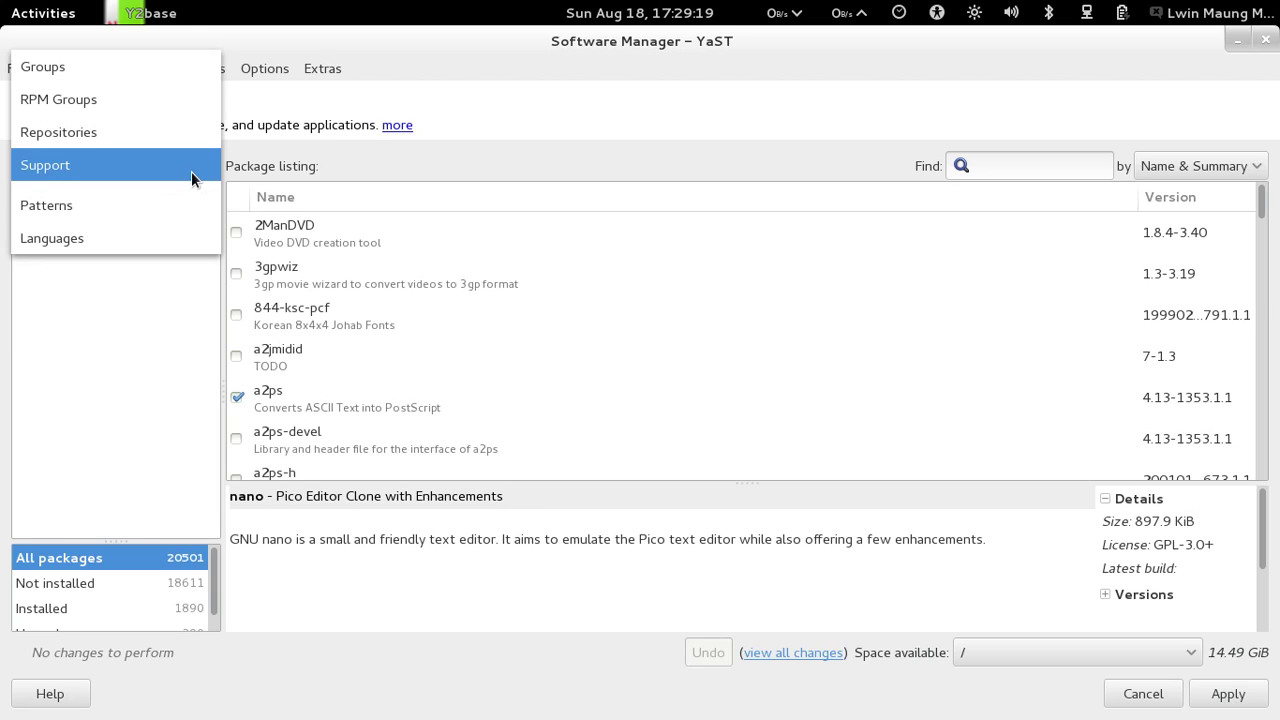
{"action": "left_click", "coordinate": [191, 171]}
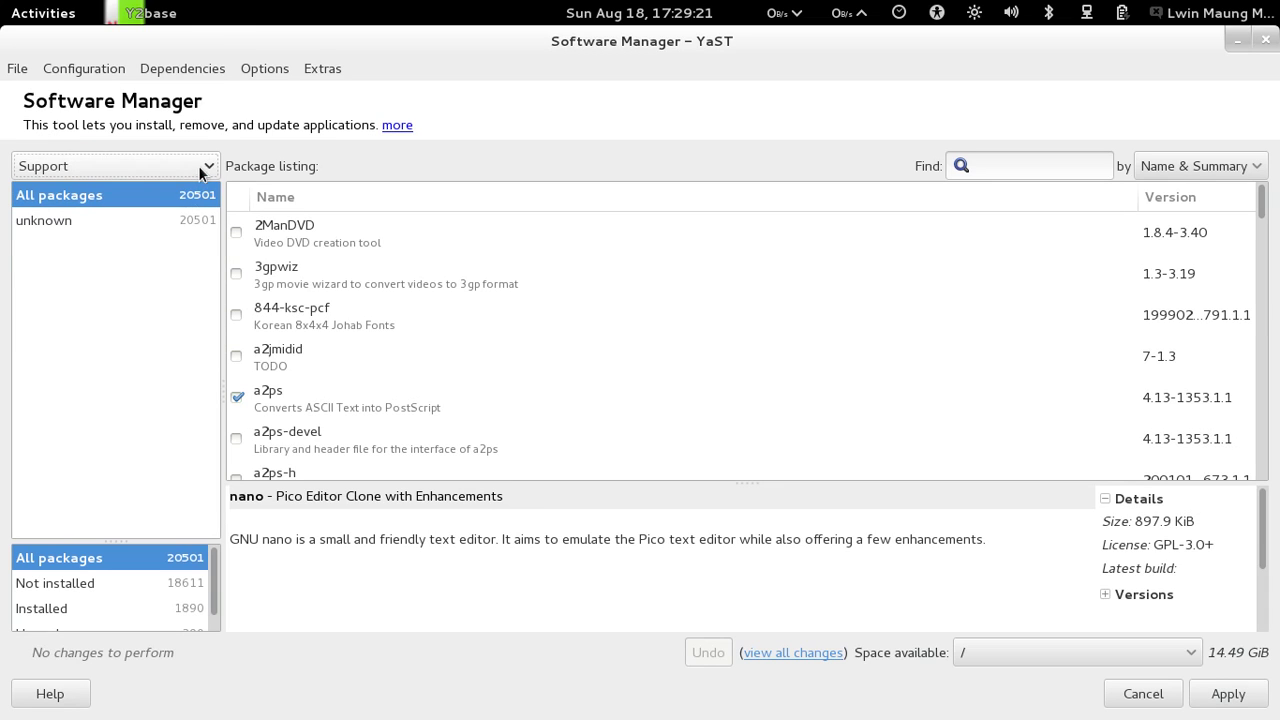
{"action": "left_click", "coordinate": [199, 172]}
{"action": "left_click", "coordinate": [186, 195]}
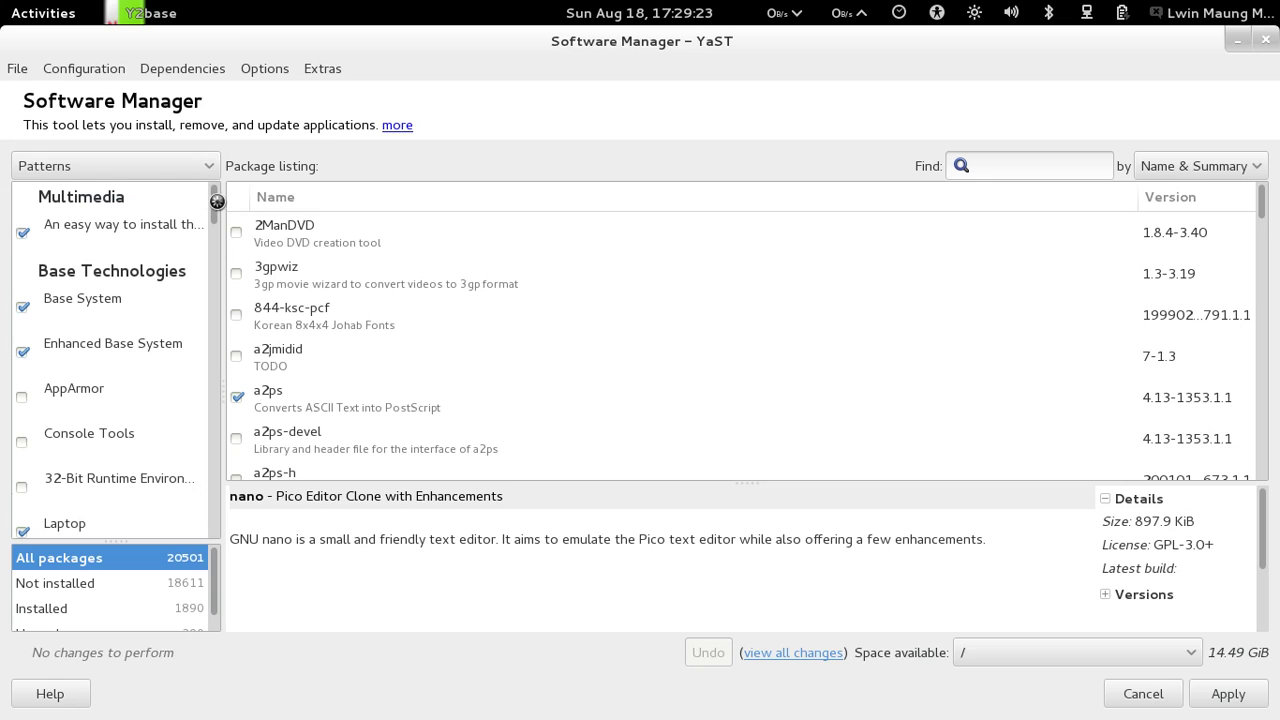
Look through the available patterns, and switch the category view to Languages
{"action": "left_click_drag", "start_coordinate": [214, 207], "coordinate": [216, 288]}
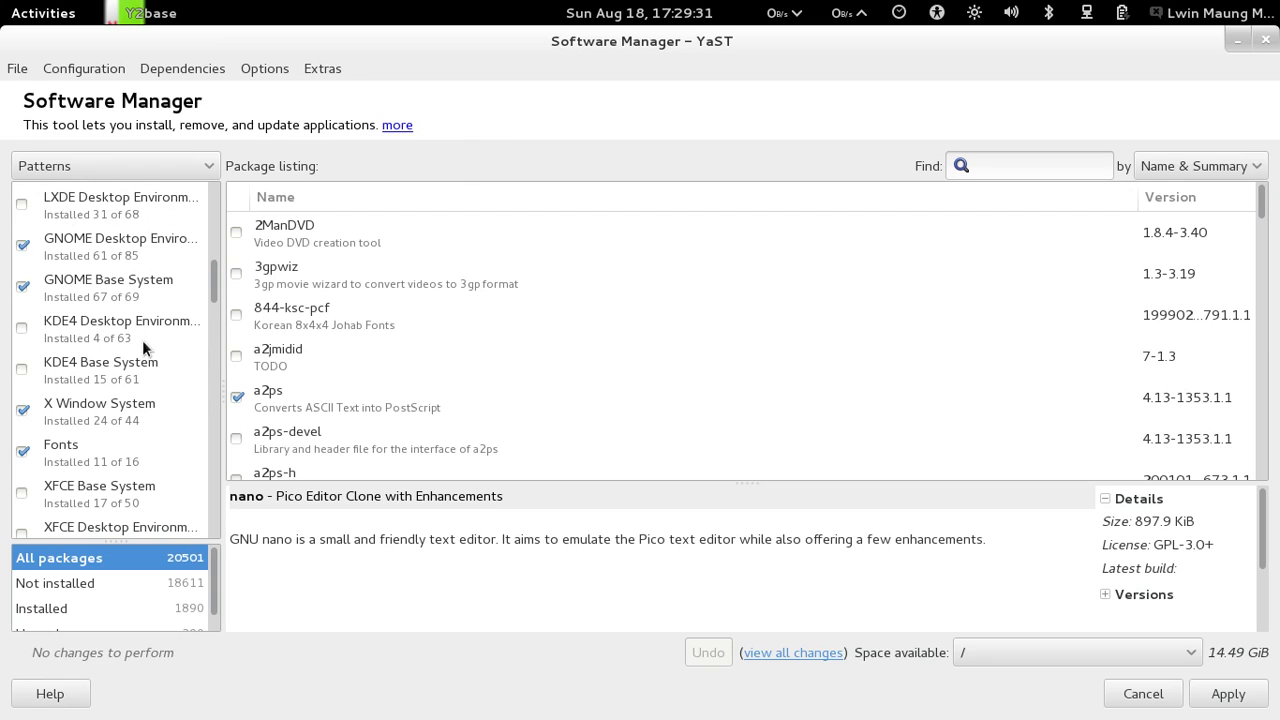
{"action": "left_click_drag", "start_coordinate": [214, 281], "coordinate": [203, 397]}
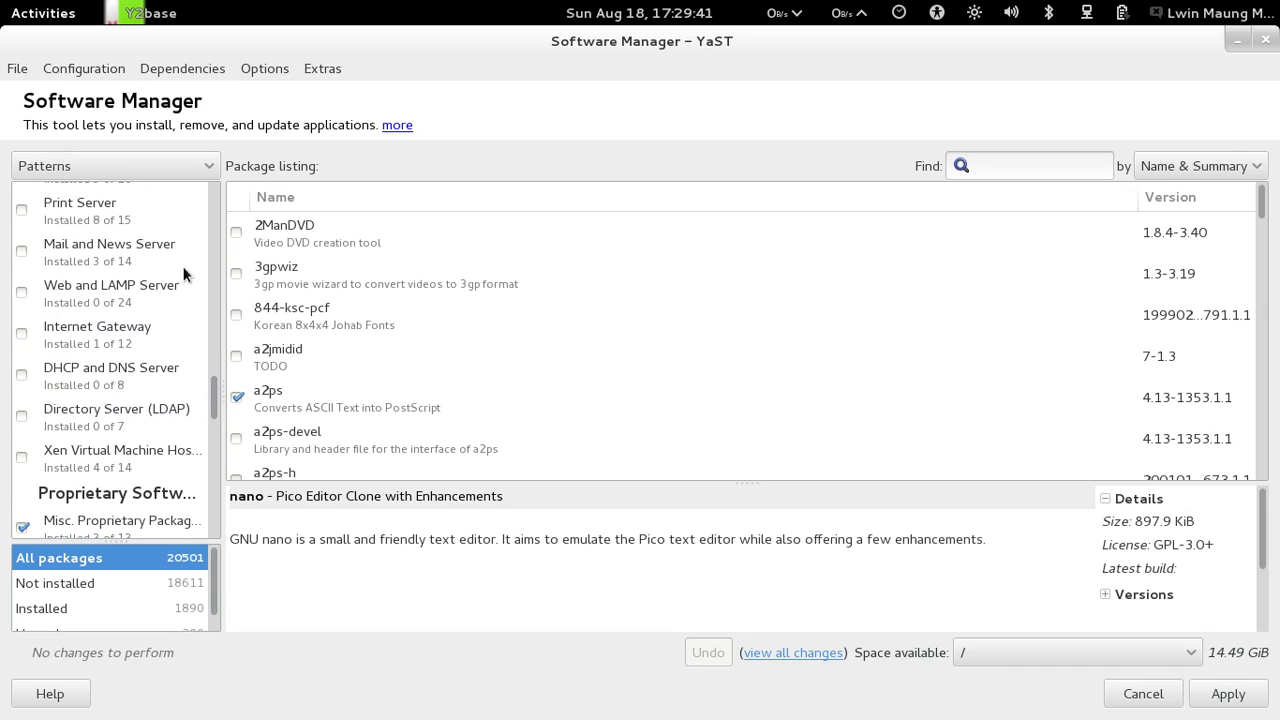
{"action": "left_click", "coordinate": [196, 167]}
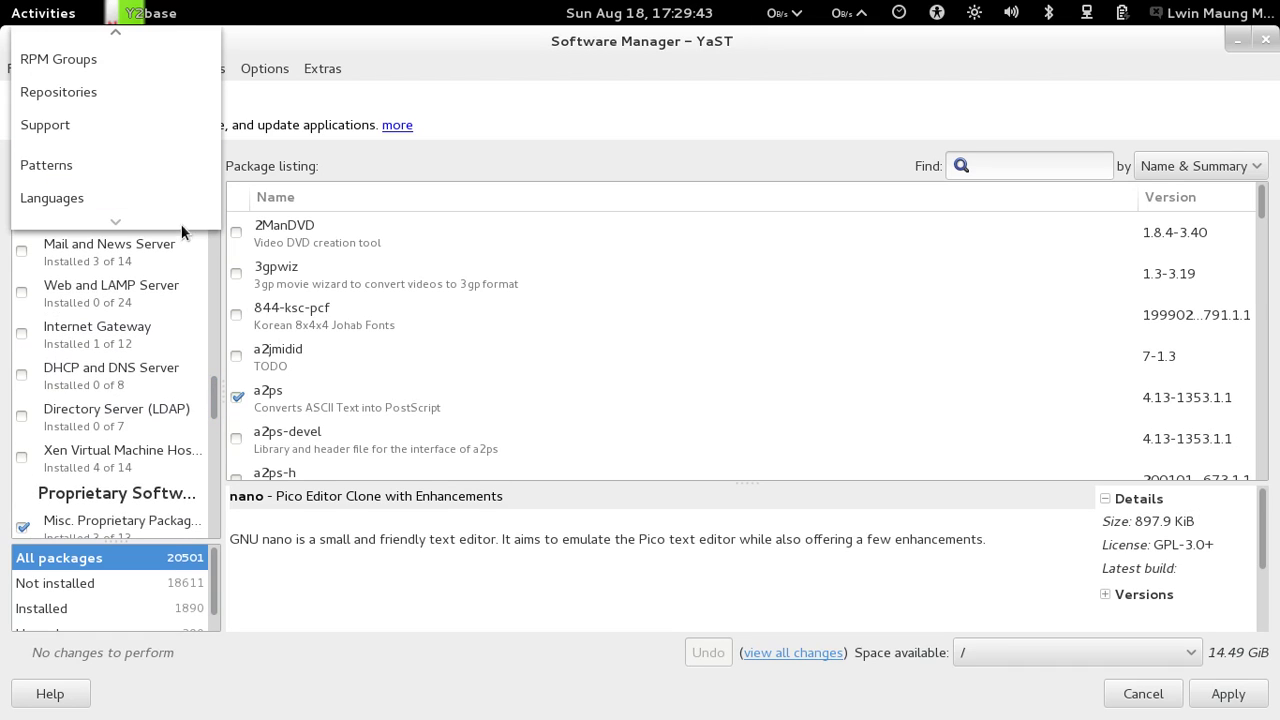
{"action": "left_click", "coordinate": [186, 201]}
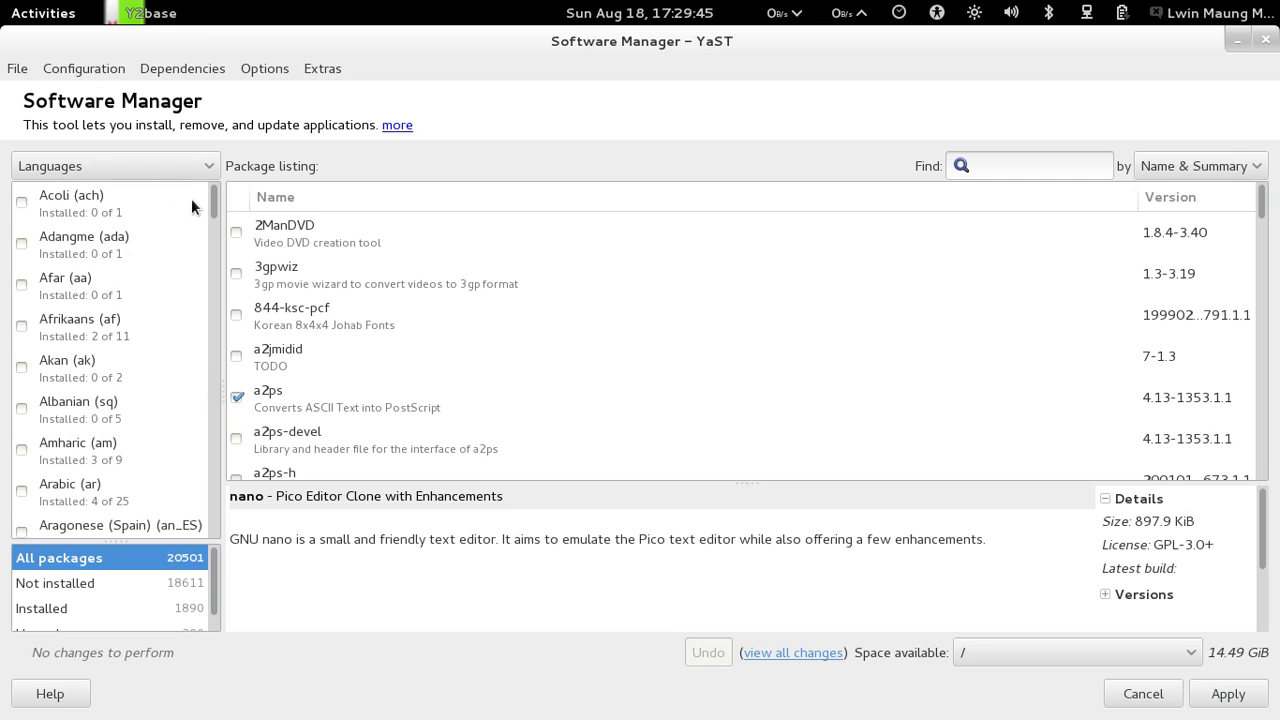
List the packages for the Burmese (my) language, and view the description of sil-padauk-fonts
{"action": "scroll", "coordinate": [211, 210], "scroll_direction": "down", "scroll_amount": 5}
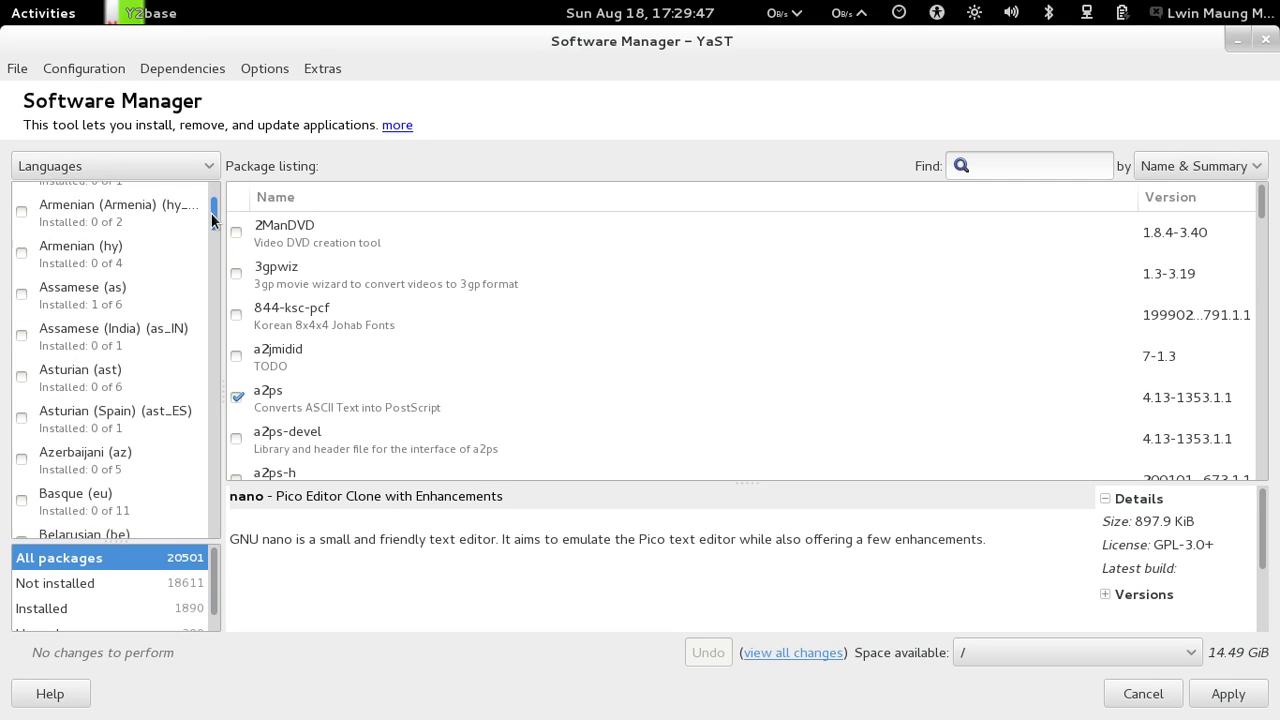
{"action": "scroll", "coordinate": [212, 217], "scroll_direction": "down", "scroll_amount": 10}
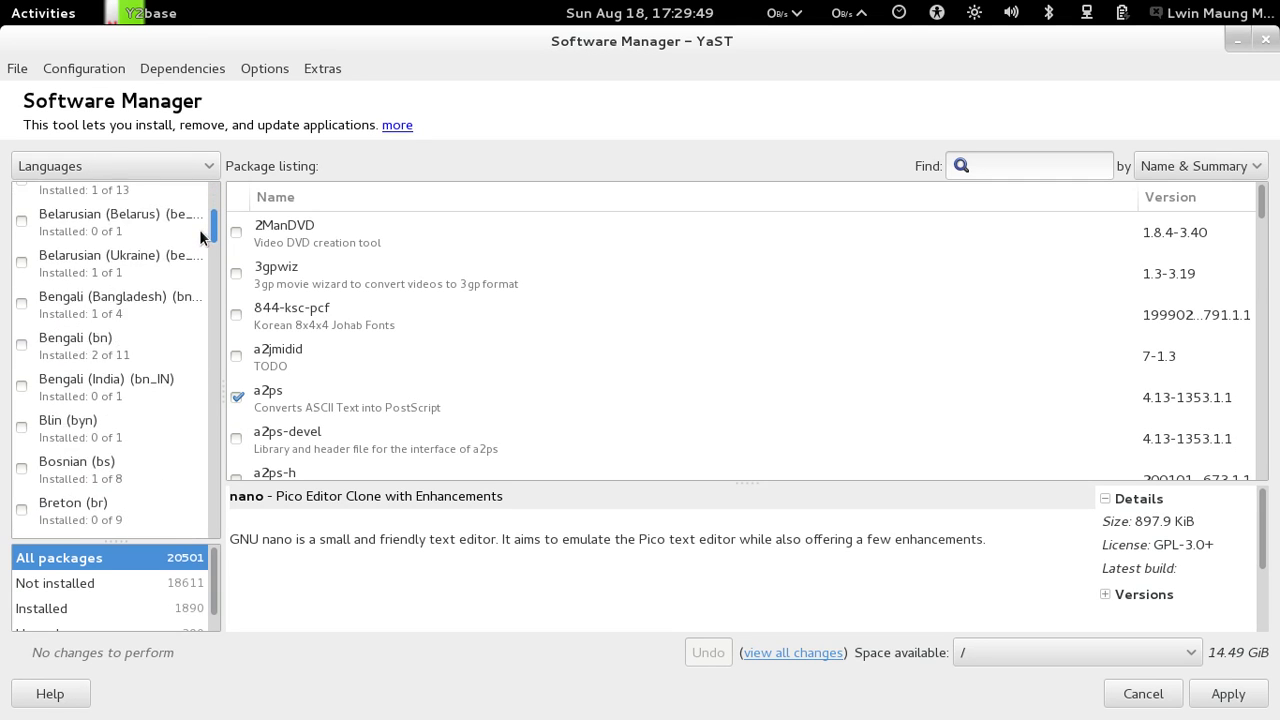
{"action": "scroll", "coordinate": [153, 326], "scroll_direction": "down", "scroll_amount": 1}
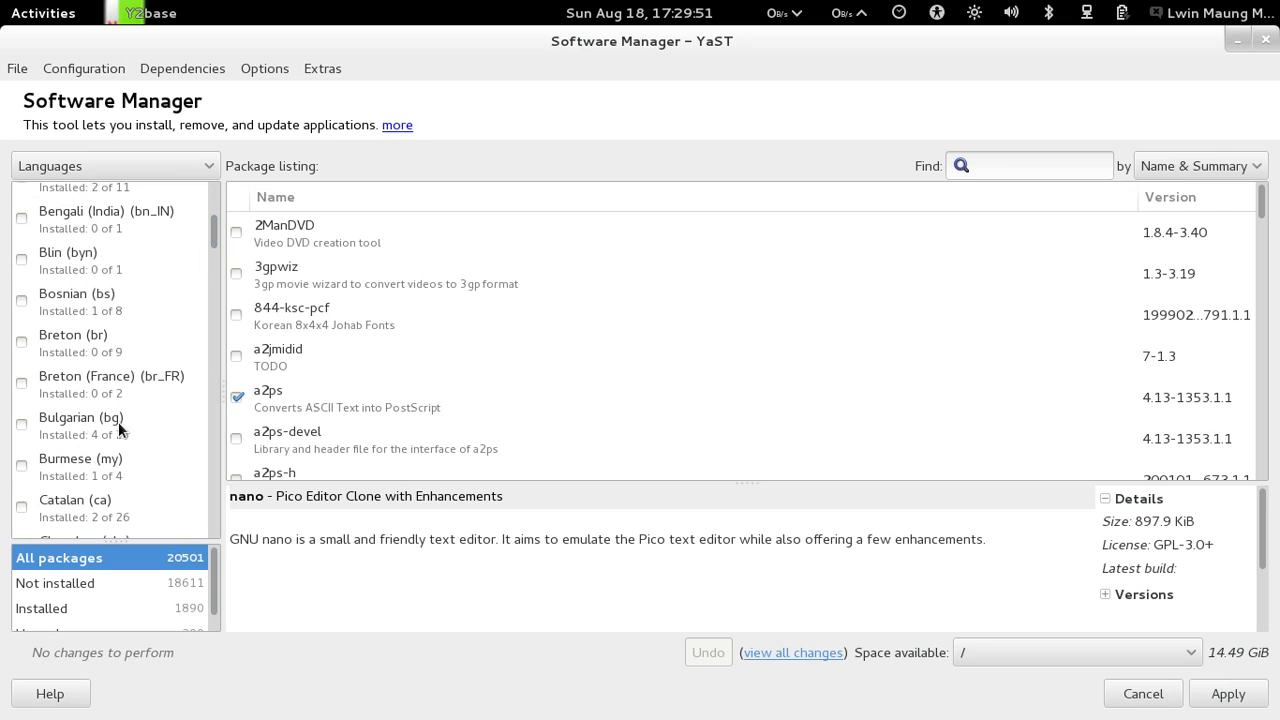
{"action": "left_click", "coordinate": [110, 460]}
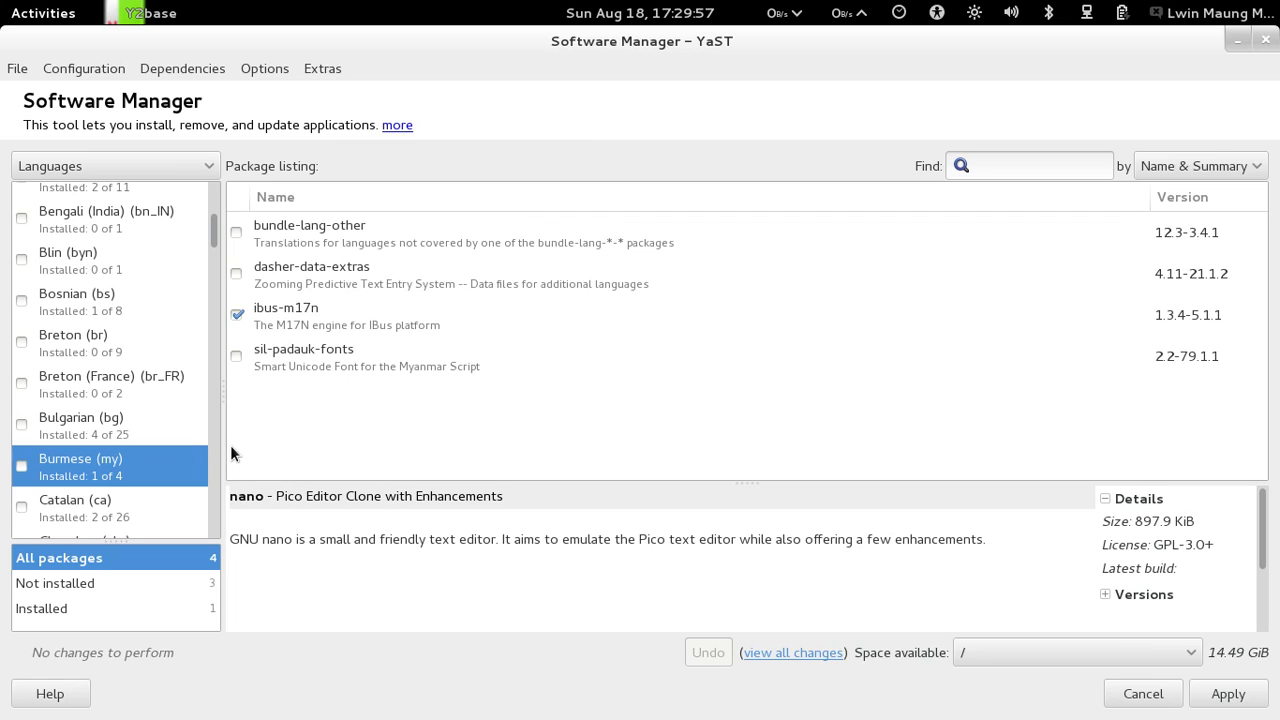
{"action": "left_click", "coordinate": [300, 365]}
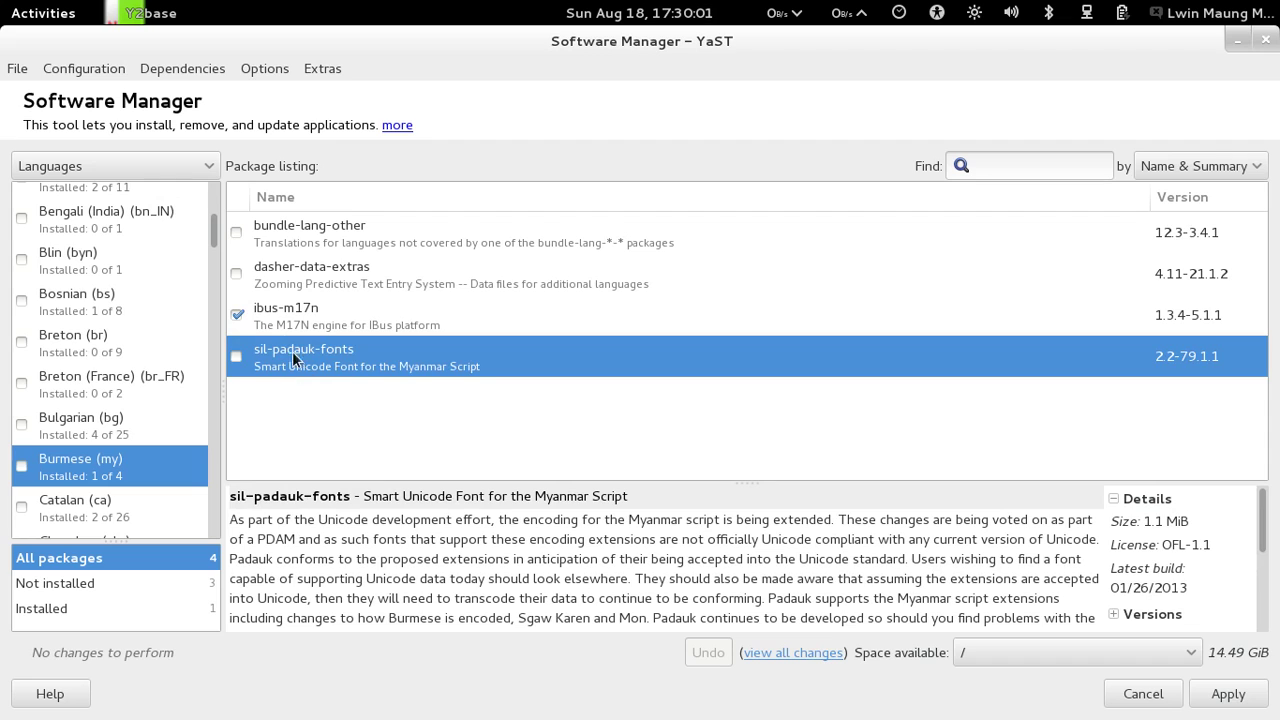
Switch the category view back to Groups, and search the packages for "nano"
{"action": "left_click", "coordinate": [191, 155]}
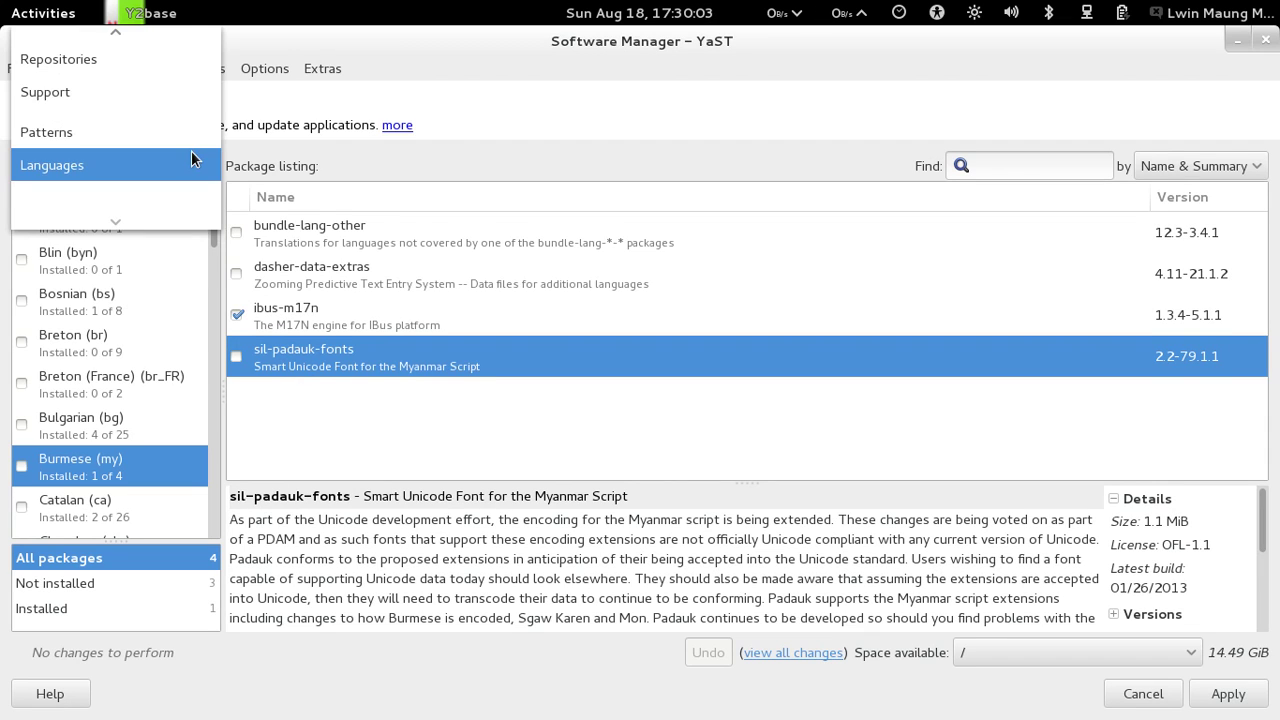
{"action": "left_click", "coordinate": [183, 41]}
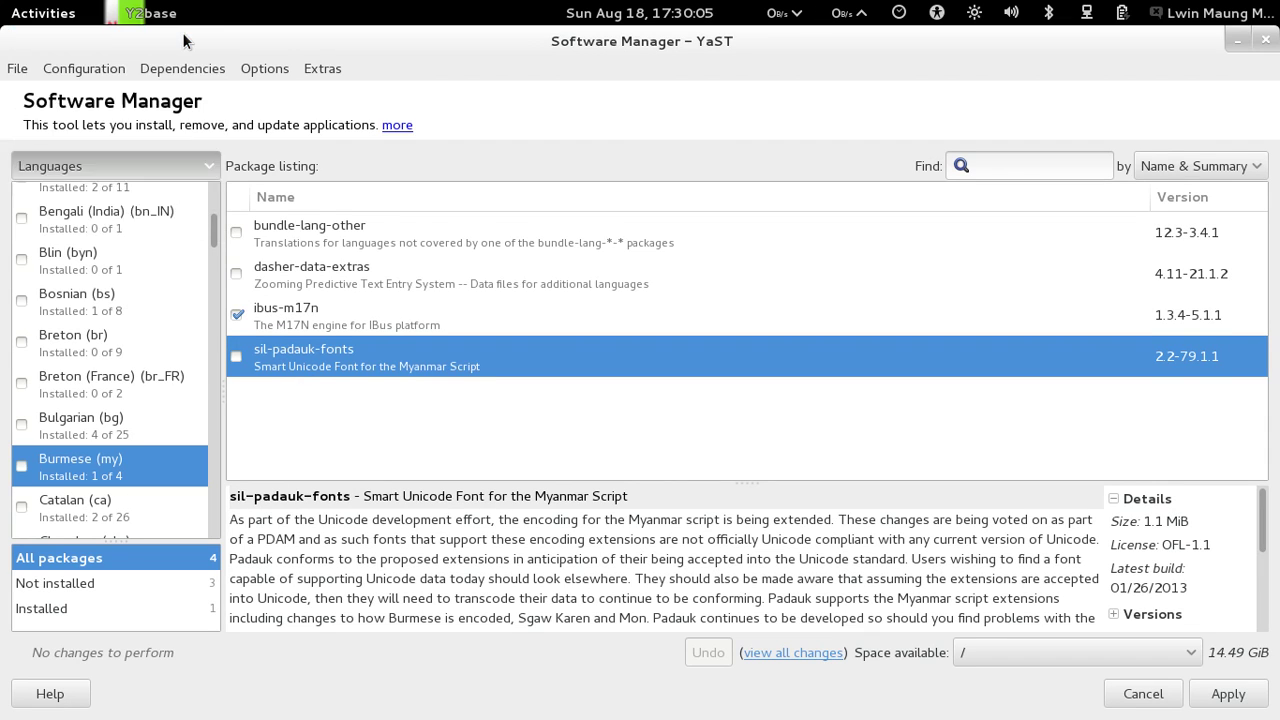
{"action": "left_click", "coordinate": [985, 161]}
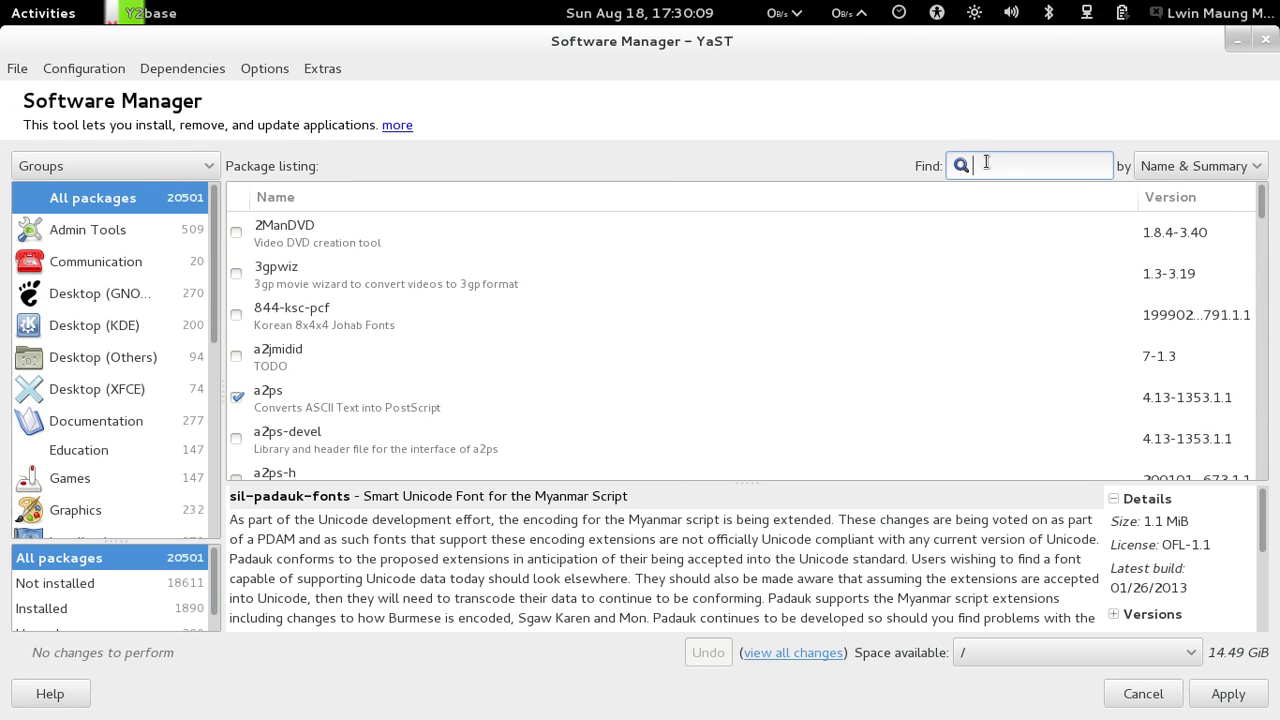
{"action": "type", "text": "nano"}
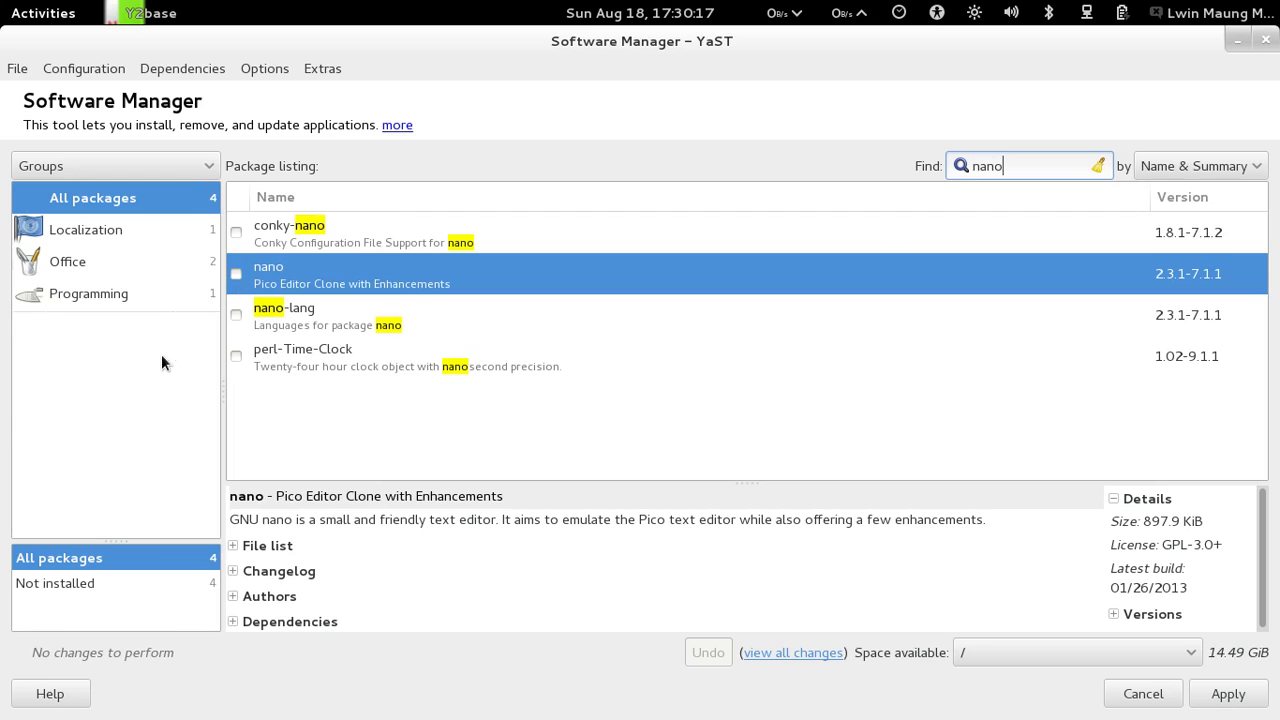
Mark the nano package for installation, undo that pending change once, and mark it again
{"action": "left_click", "coordinate": [235, 275]}
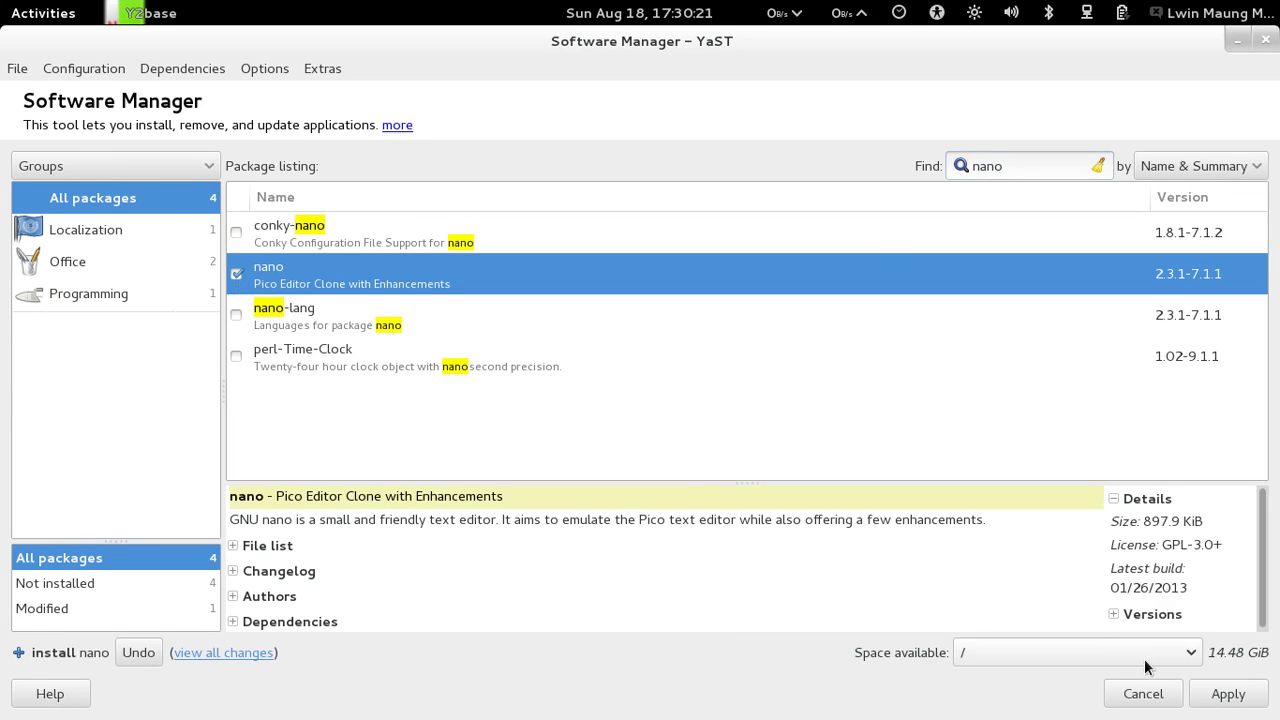
{"action": "left_click", "coordinate": [139, 652]}
{"action": "left_click", "coordinate": [237, 273]}
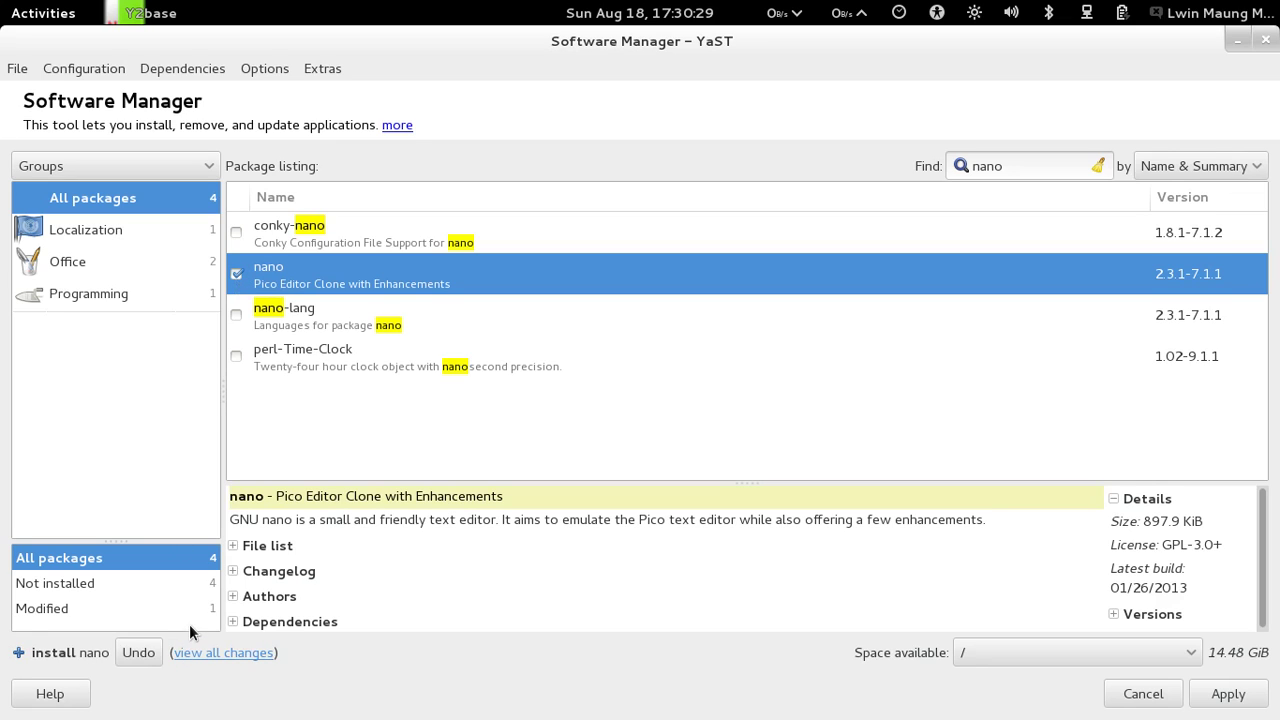
Check the file list section and the available versions in the nano package's details
{"action": "left_click", "coordinate": [233, 546]}
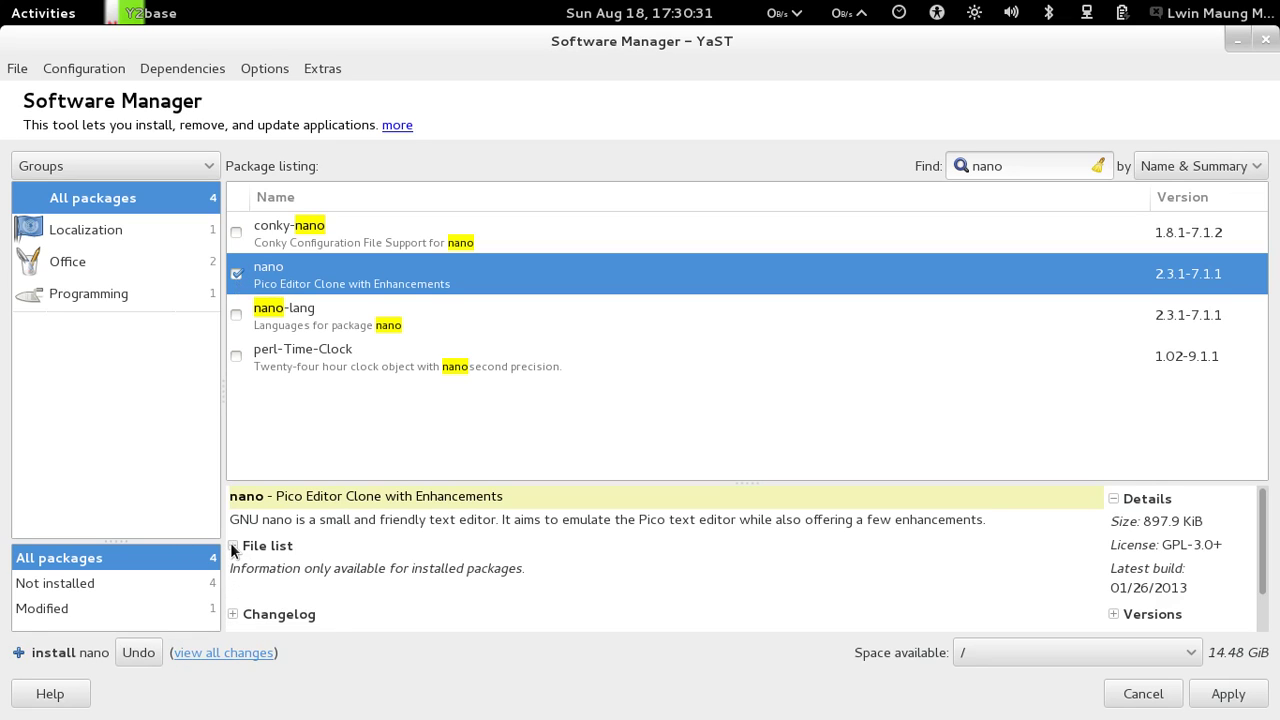
{"action": "left_click", "coordinate": [233, 546]}
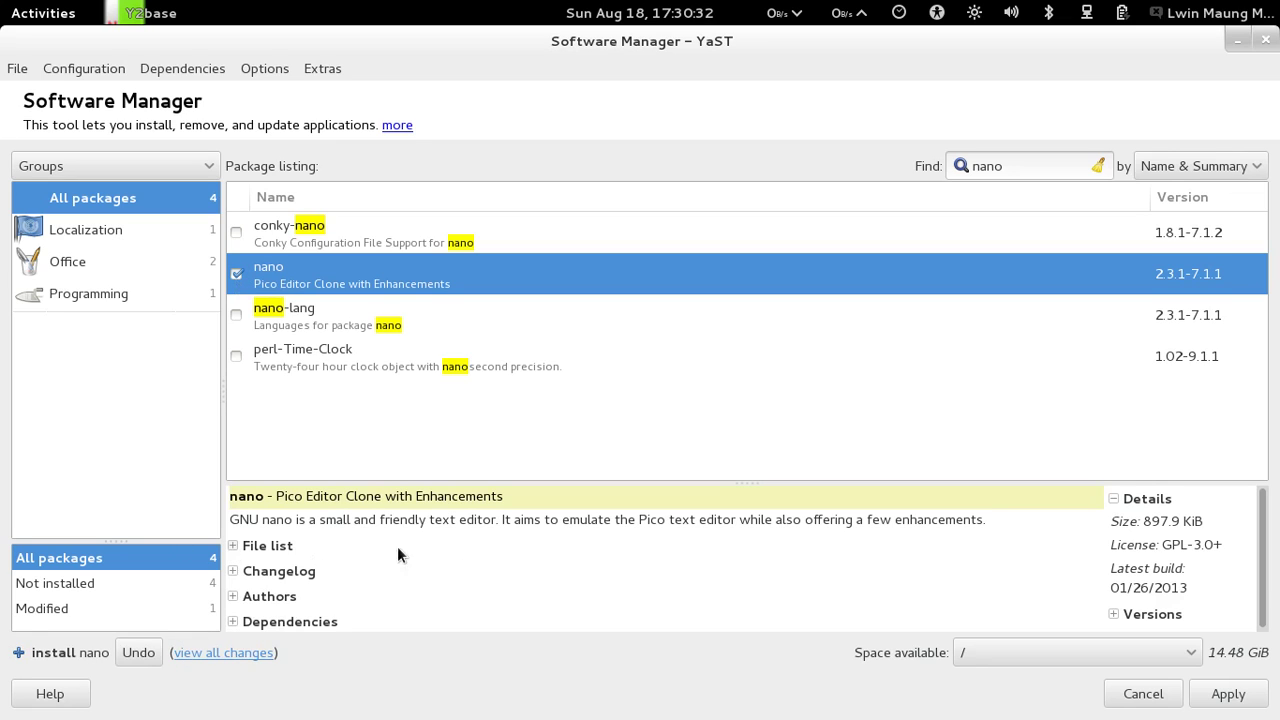
{"action": "left_click", "coordinate": [1115, 616]}
{"action": "scroll", "coordinate": [1263, 600], "scroll_direction": "down", "scroll_amount": 3}
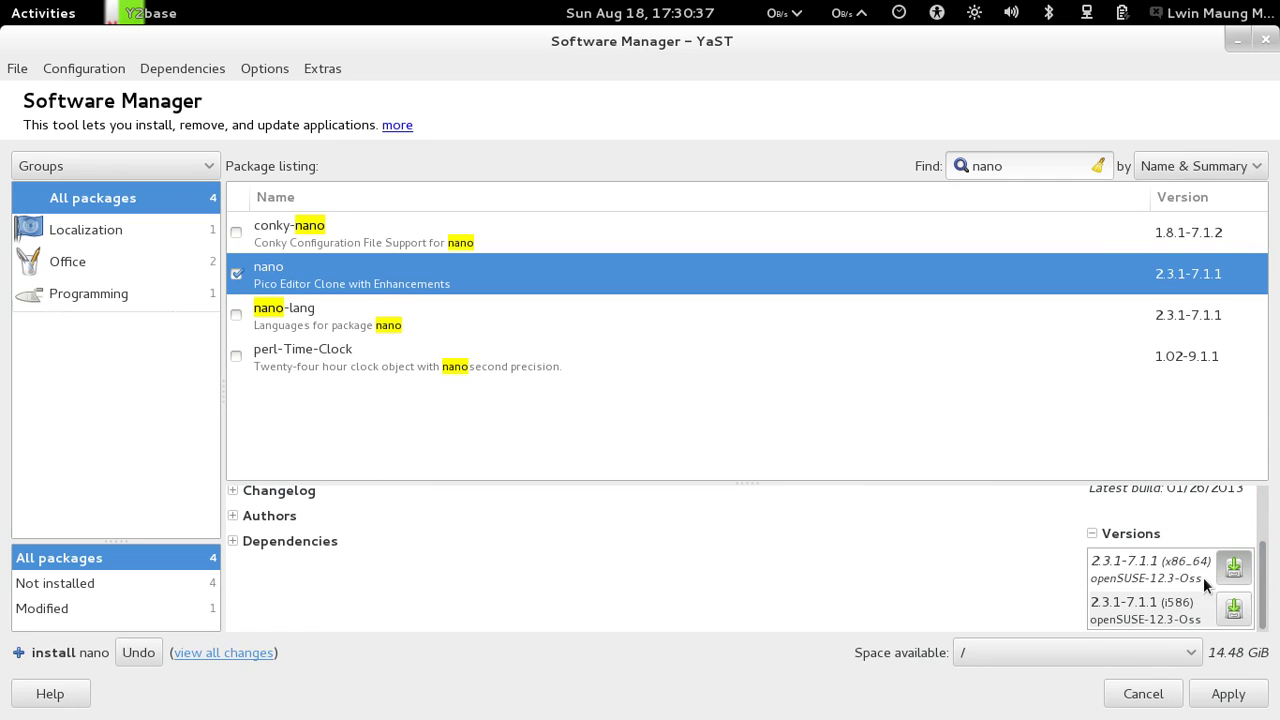
Review the summary of pending changes, and apply the installation of nano
{"action": "left_click", "coordinate": [266, 652]}
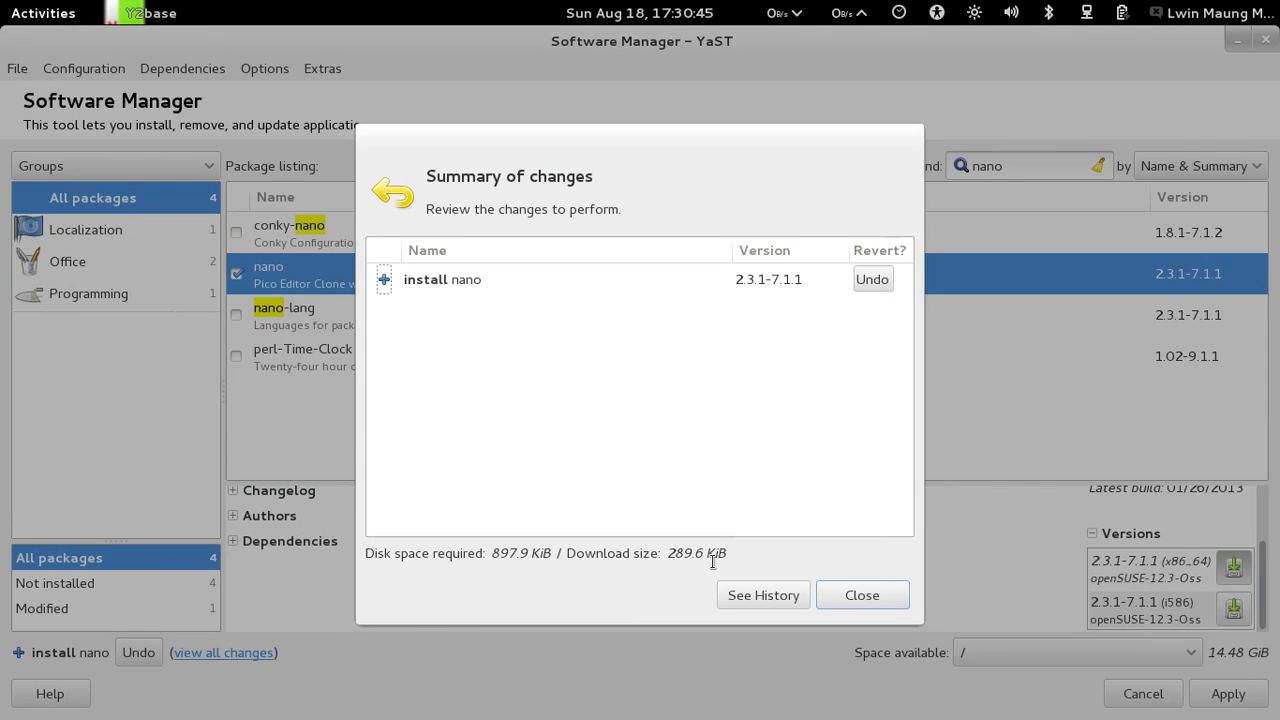
{"action": "left_click", "coordinate": [855, 595]}
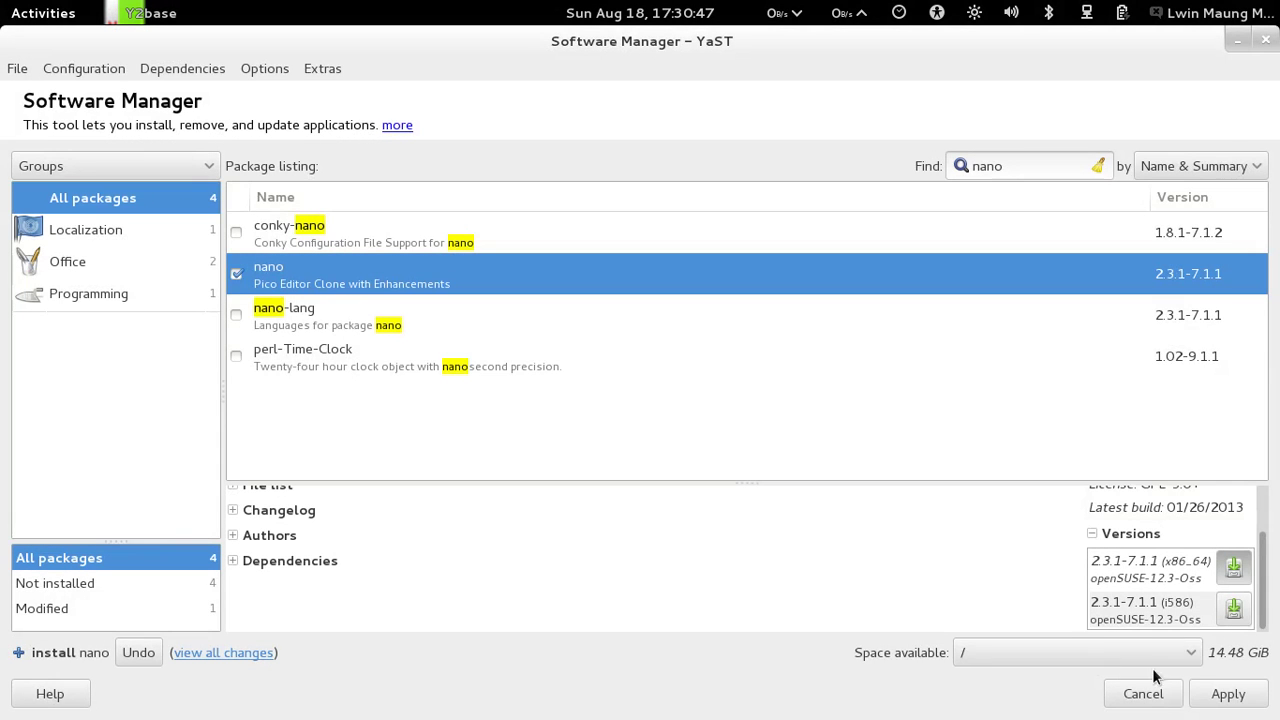
{"action": "left_click", "coordinate": [1217, 697]}
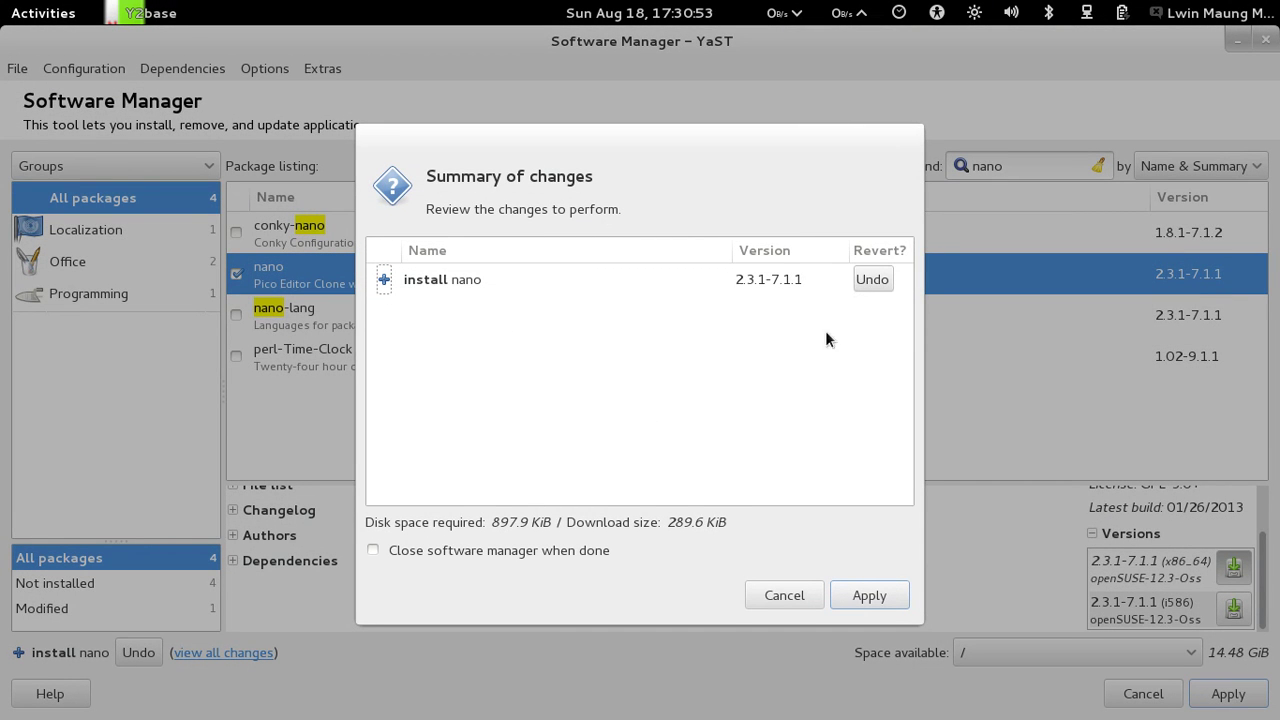
{"action": "left_click", "coordinate": [497, 550]}
{"action": "left_click", "coordinate": [497, 550]}
{"action": "left_click", "coordinate": [898, 600]}
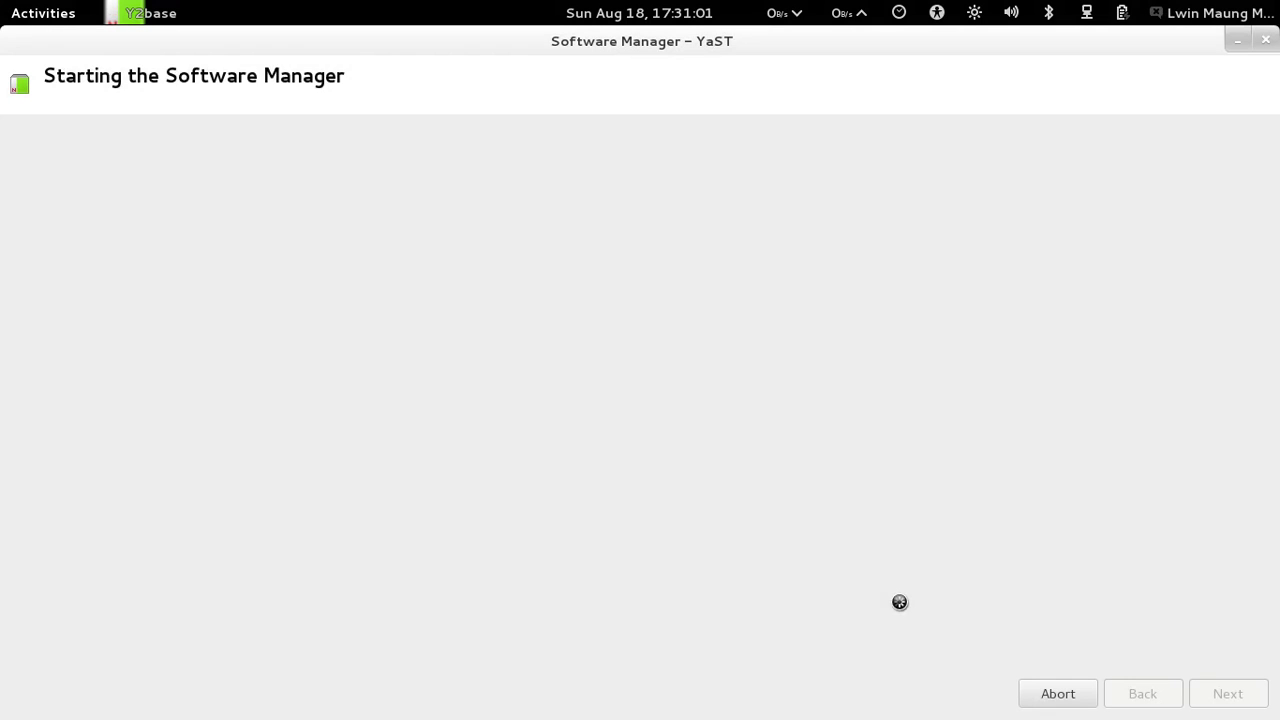
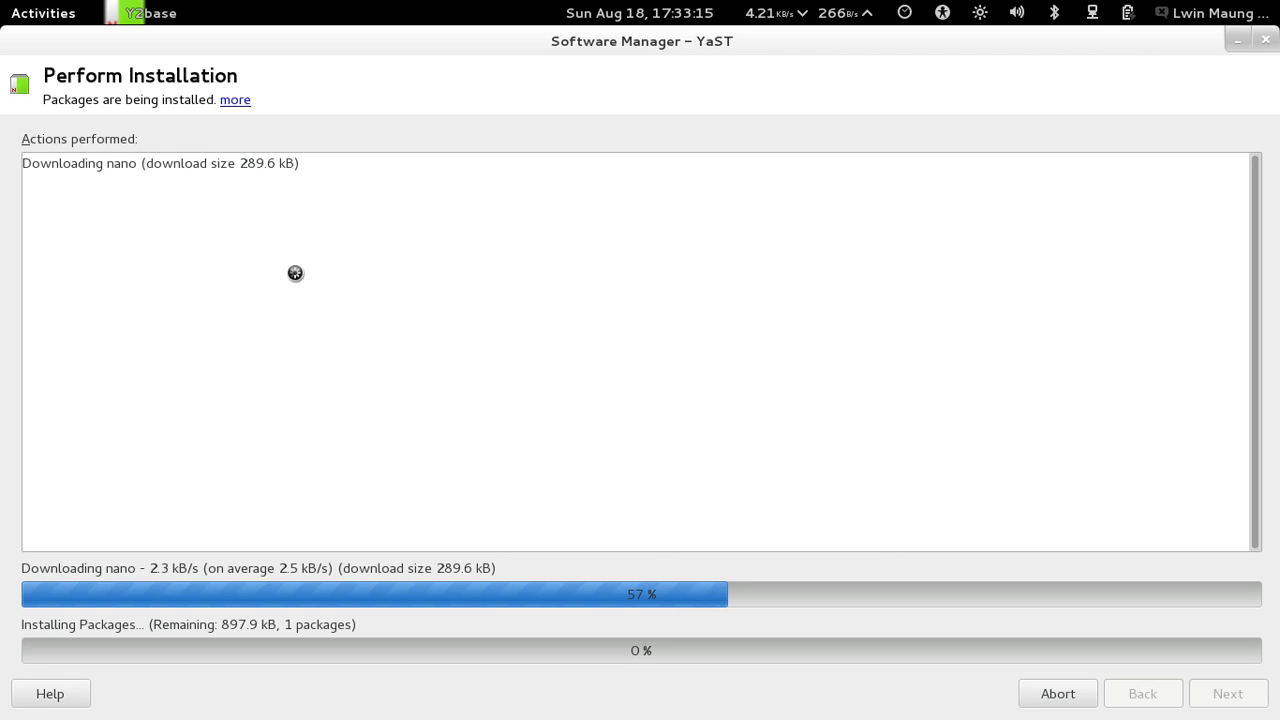
Open a terminal window by running the command gnome-terminal from the desktop's command prompt
{"action": "mouse_move", "coordinate": [2, 2]}
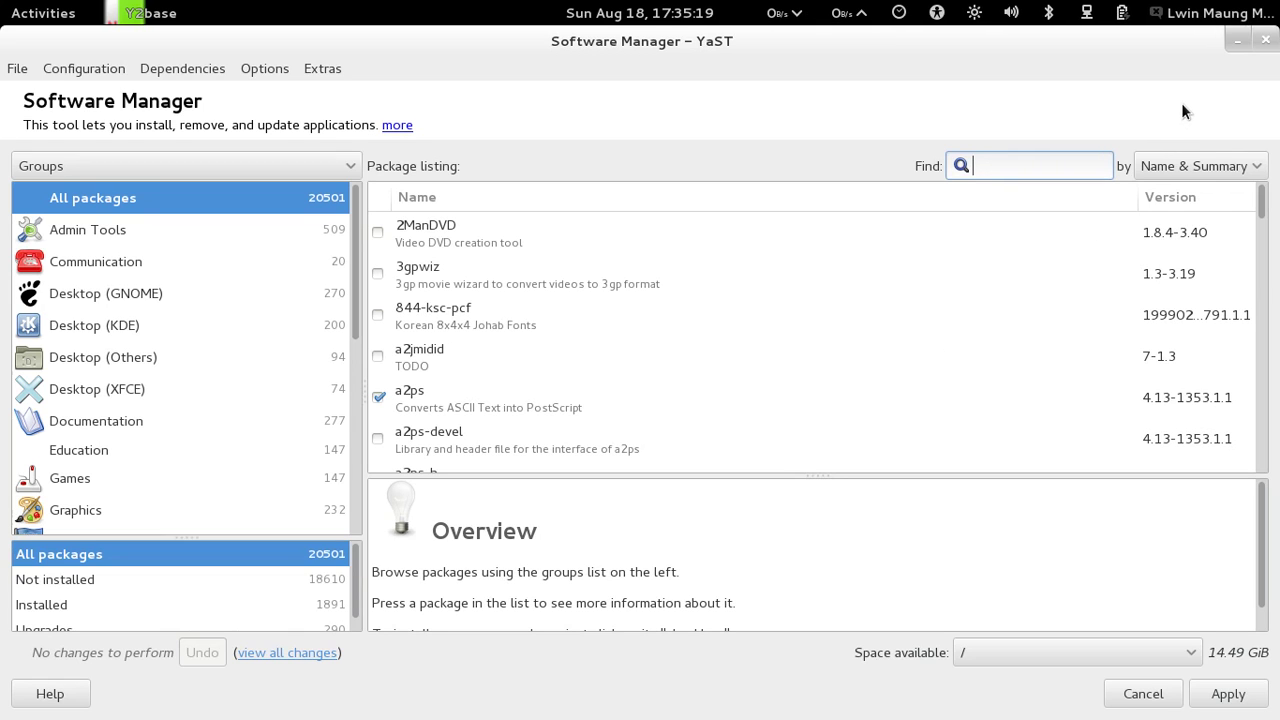
{"action": "key", "text": "alt+F2"}
{"action": "type", "text": "g"}
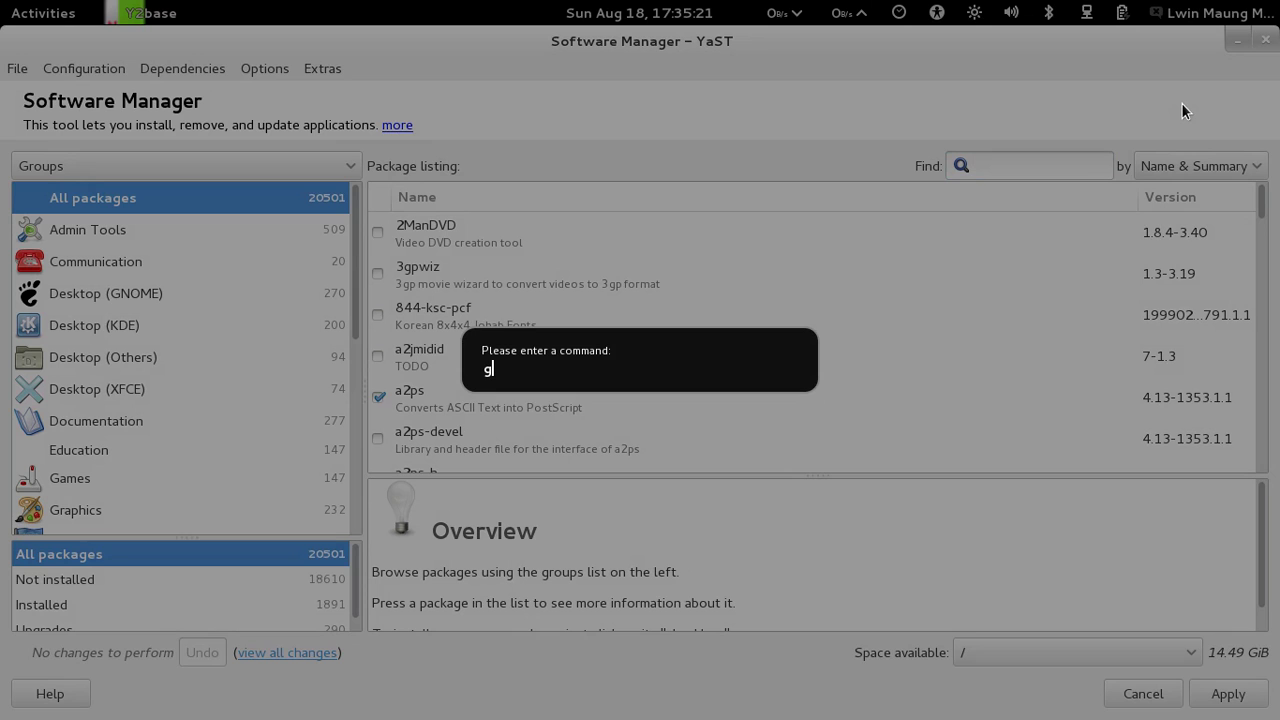
{"action": "type", "text": "nome-terminal"}
{"action": "key", "text": "Return"}
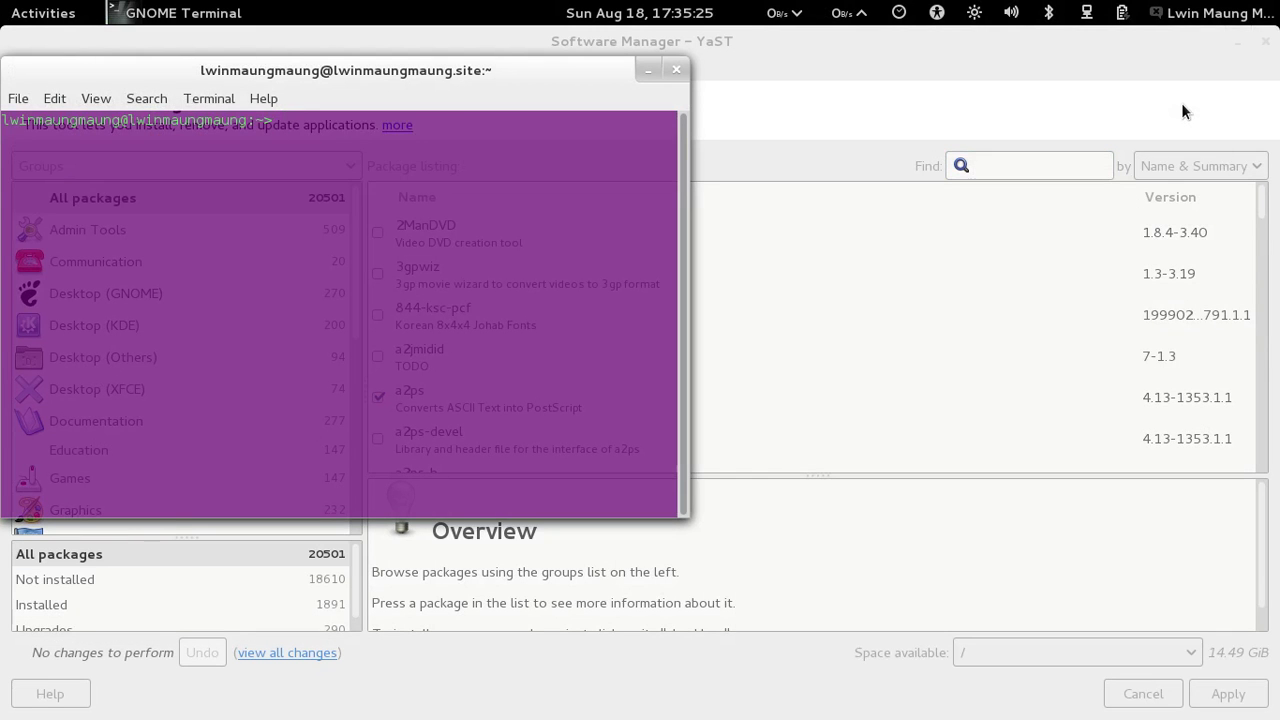
Test the installed editor by running "nano test" and "nano hello.txt" in the terminal, exiting nano after each
{"action": "type", "text": "nano test"}
{"action": "key", "text": "Return"}
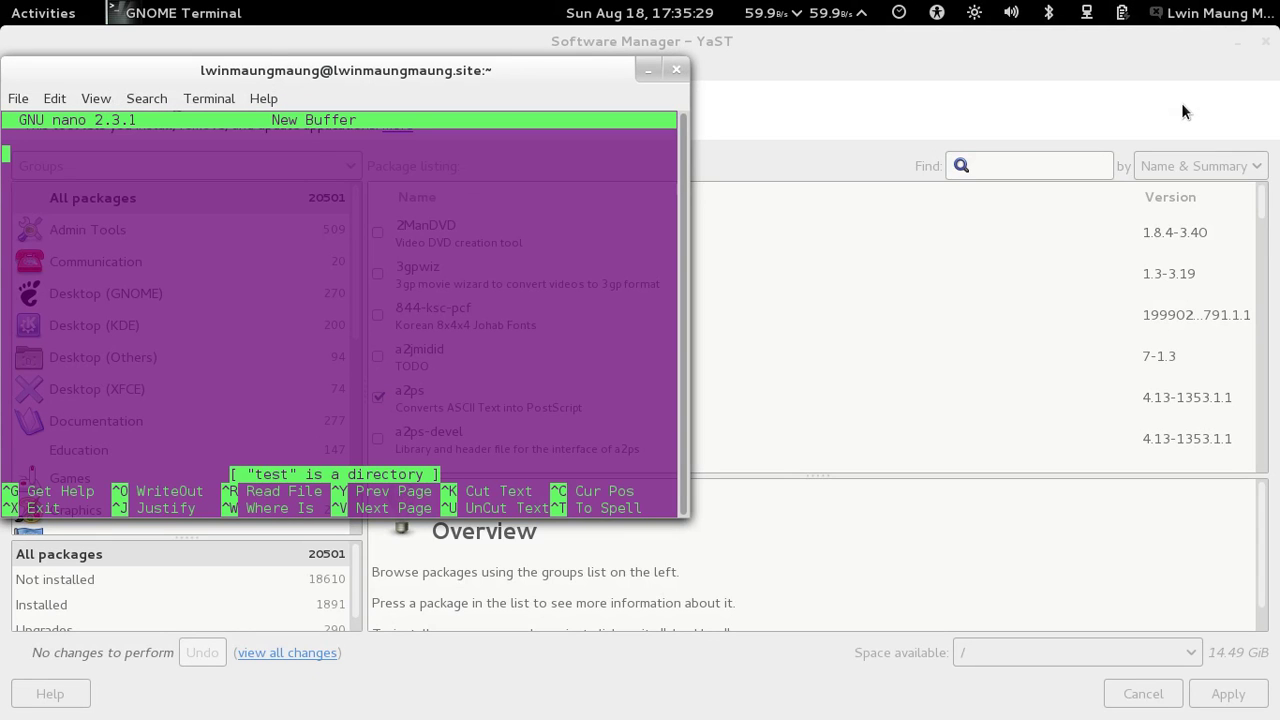
{"action": "key", "text": "ctrl+x"}
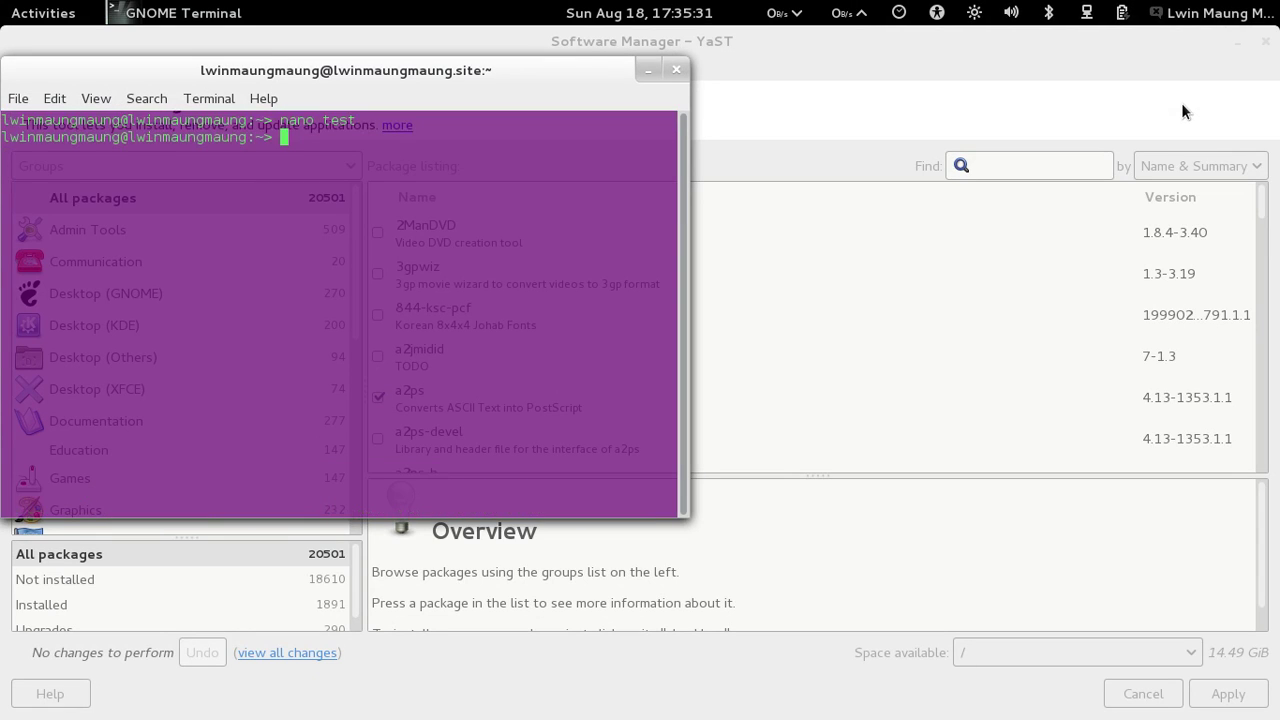
{"action": "type", "text": "nano hello.txt"}
{"action": "key", "text": "Return"}
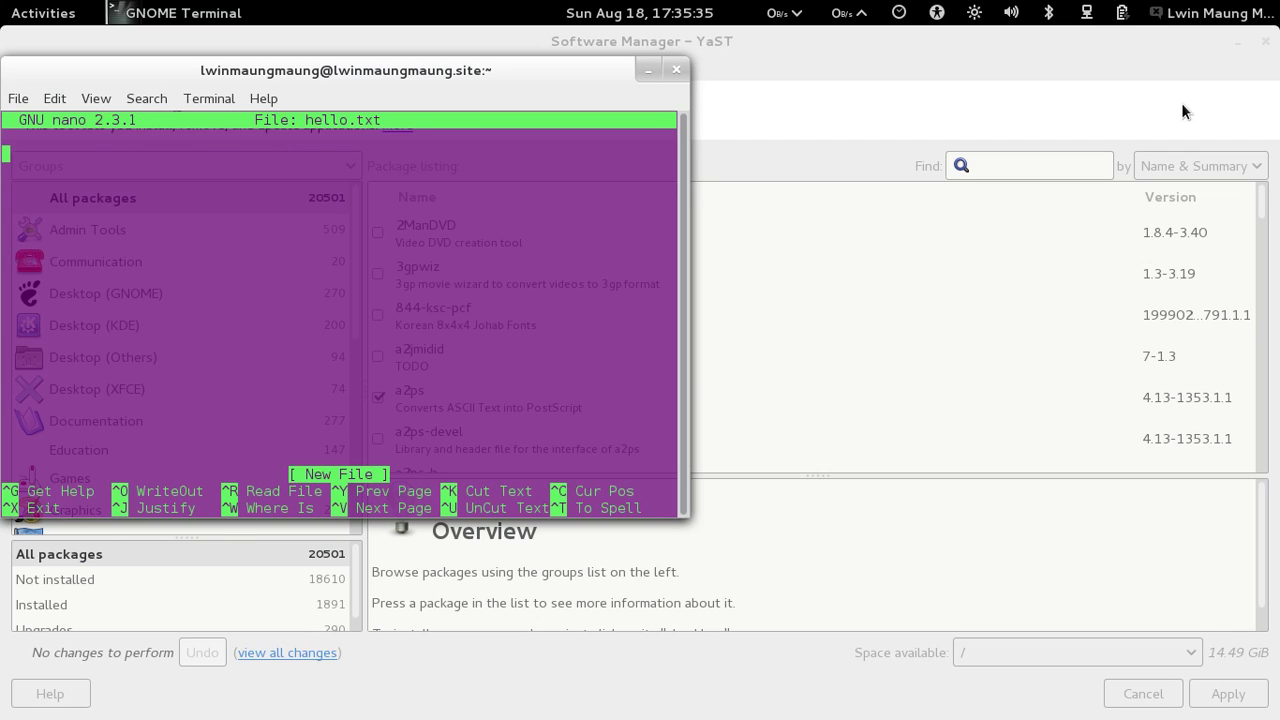
{"action": "key", "text": "ctrl+x"}
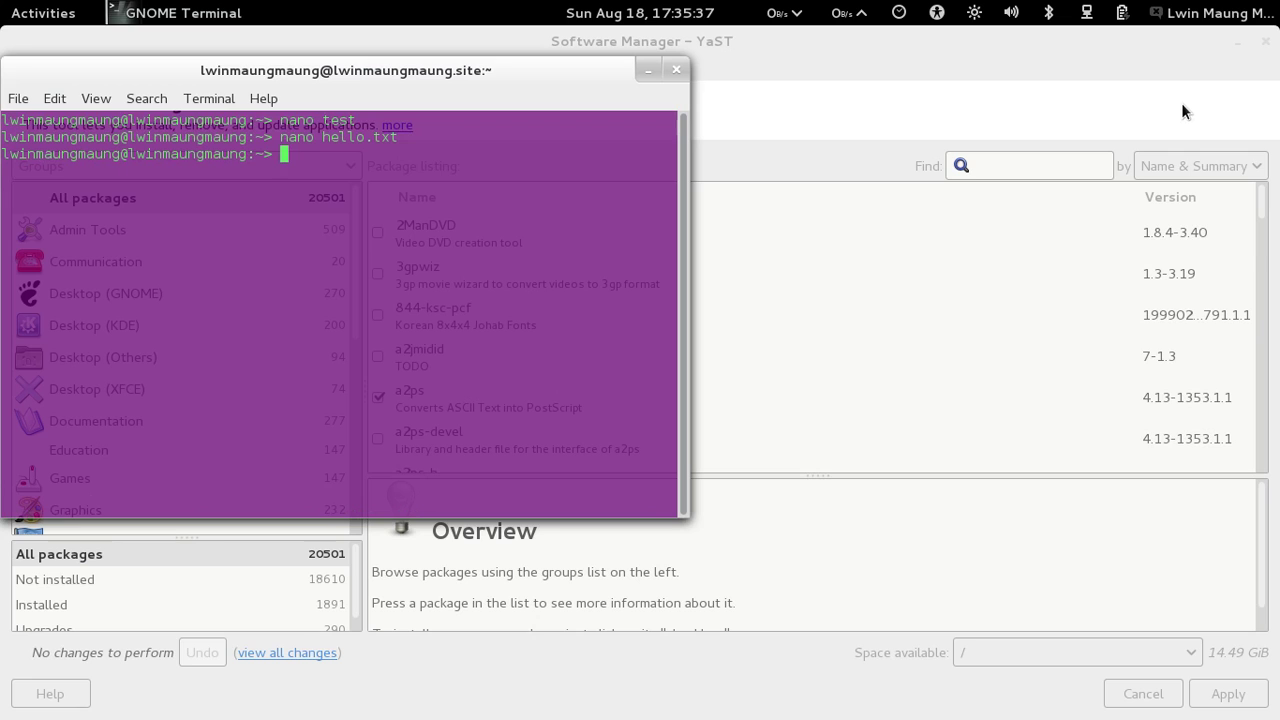
Start vi in the terminal for comparison, and quit it with :q
{"action": "type", "text": "vi"}
{"action": "key", "text": "Return"}
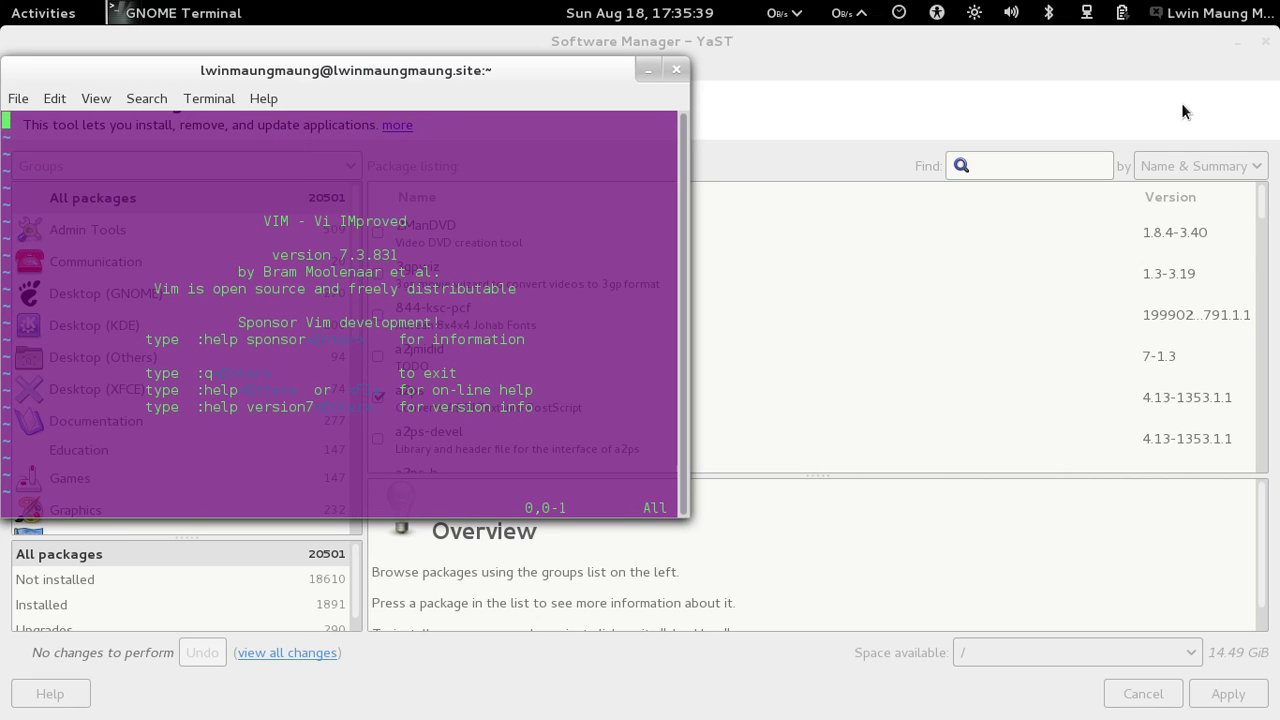
{"action": "type", "text": ":q"}
{"action": "key", "text": "Return"}
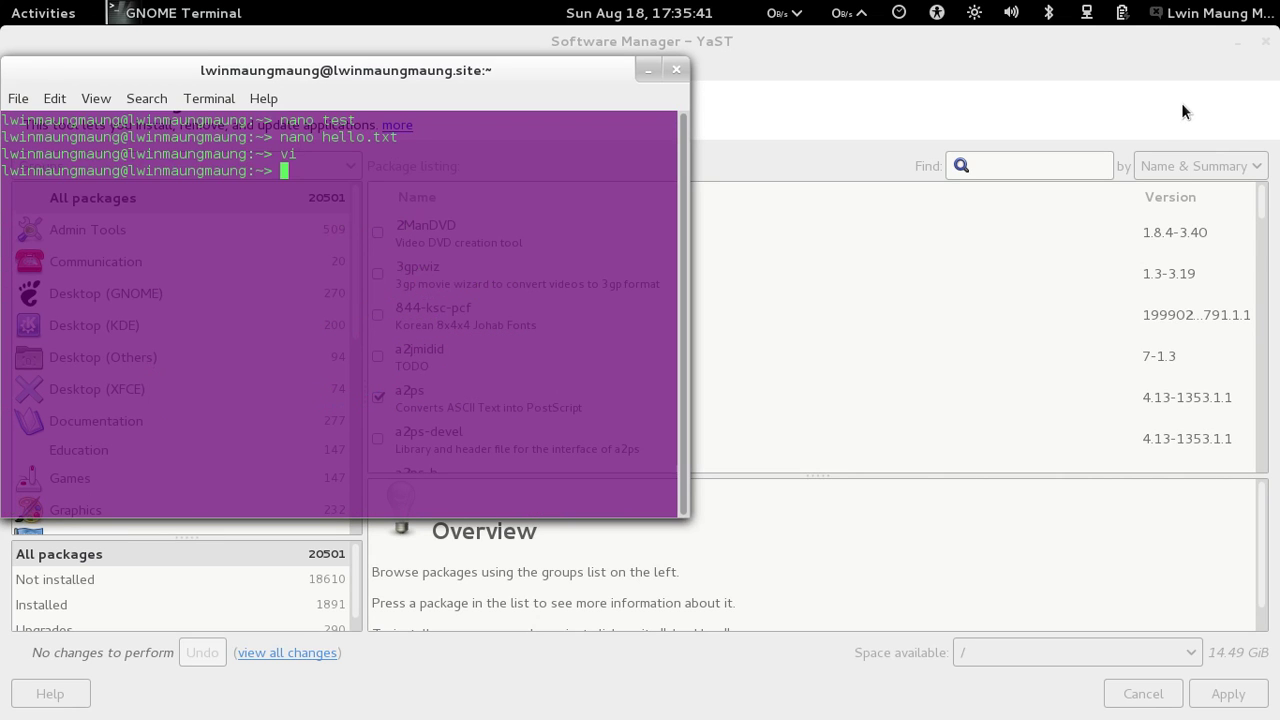
Exit the terminal session, and close the Software Manager to return to the desktop
{"action": "type", "text": "exit"}
{"action": "key", "text": "Return"}
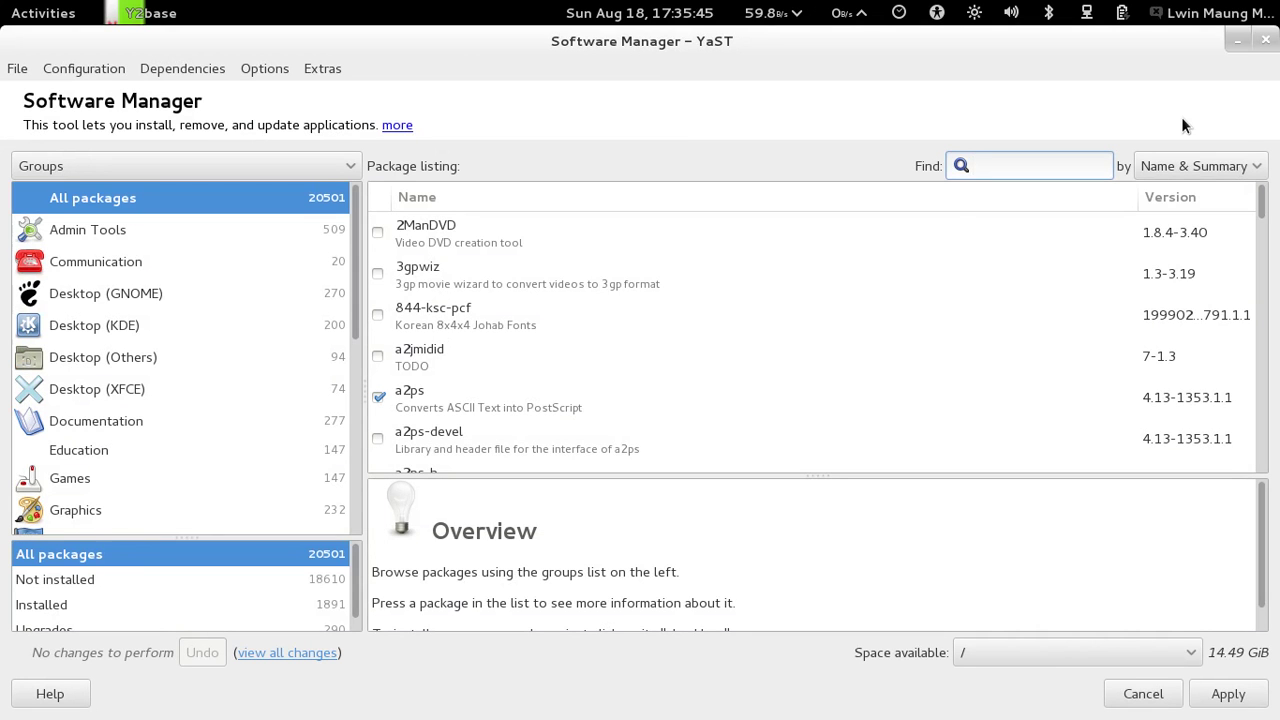
{"action": "left_click", "coordinate": [1266, 41]}
{"action": "key", "text": "super"}
{"action": "key", "text": "super"}
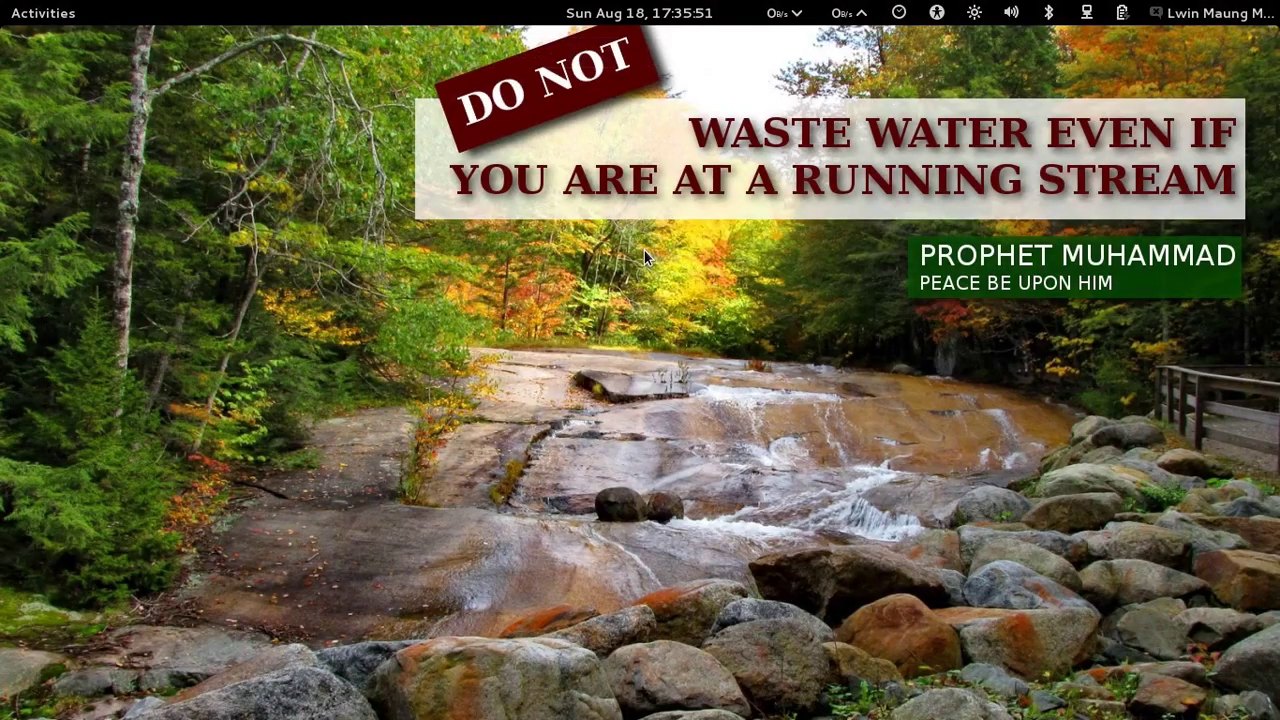